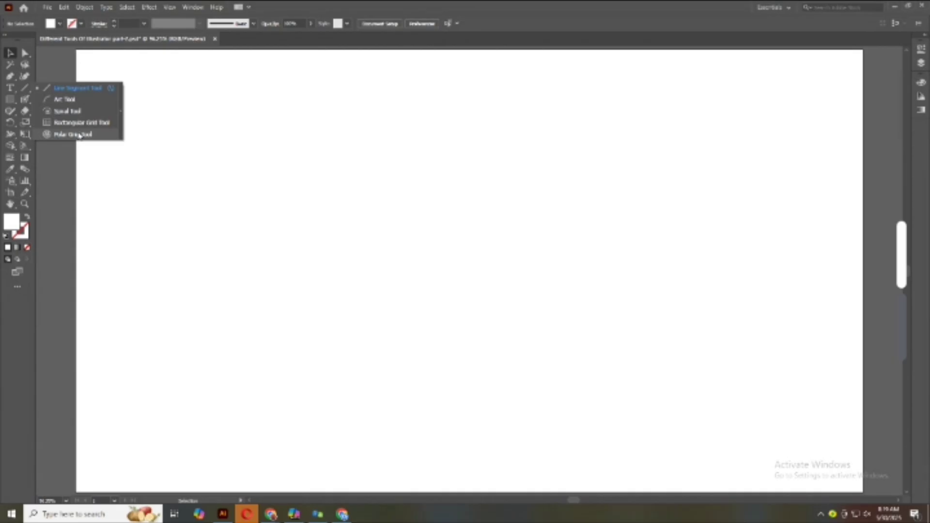
# Create a straight line 100 px long at a 75° angle near the artboard's centre with the Line Segment tool.
pyautogui.click(84, 92)
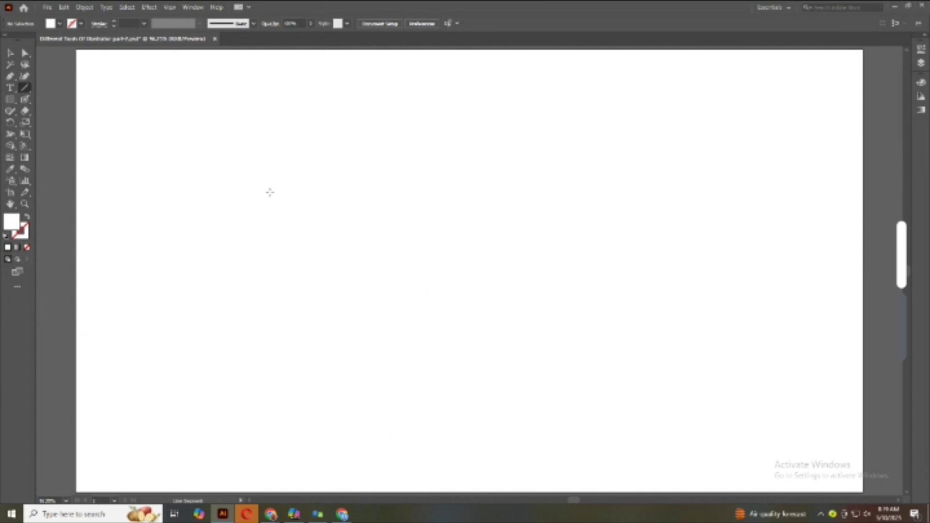
pyautogui.click(461, 241)
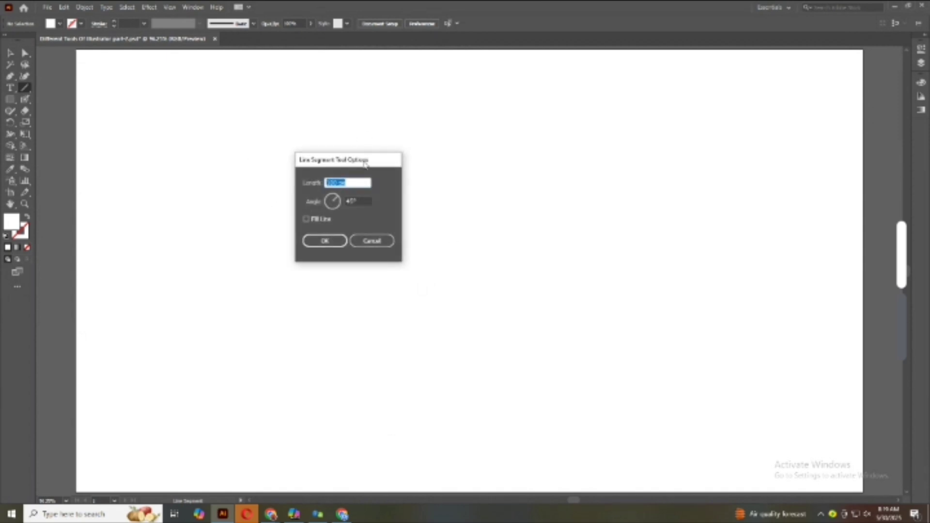
pyautogui.moveTo(365, 164); pyautogui.dragTo(560, 166)
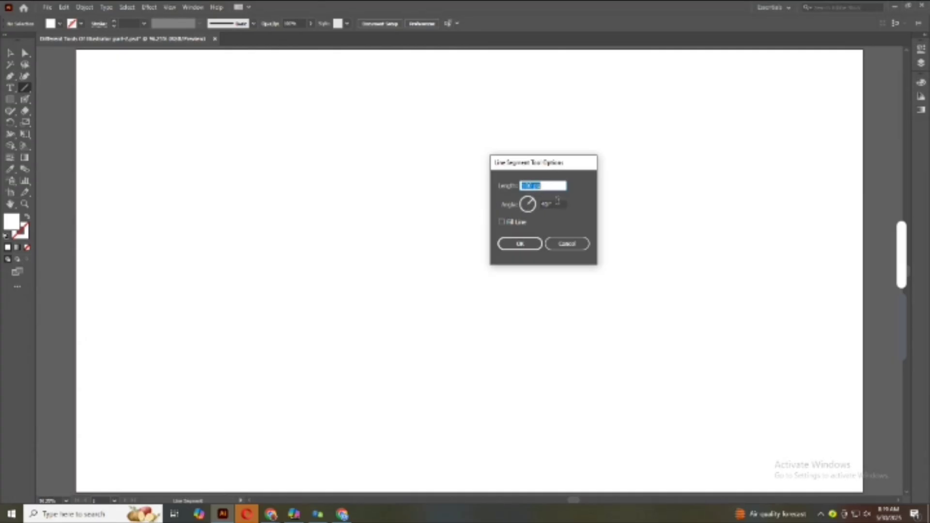
pyautogui.click(557, 201)
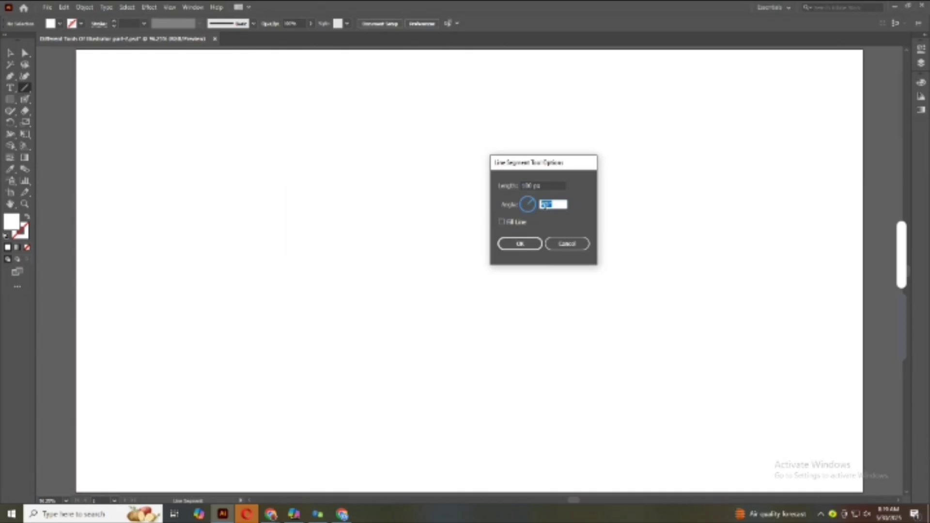
pyautogui.write('0')
pyautogui.click(524, 245)
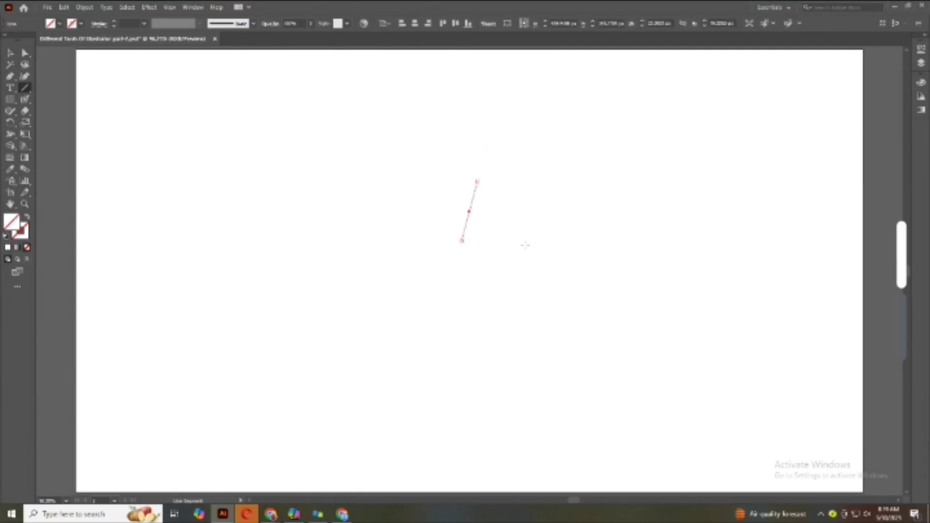
# Give the new line a bright red stroke and increase its stroke weight.
pyautogui.click(9, 76)
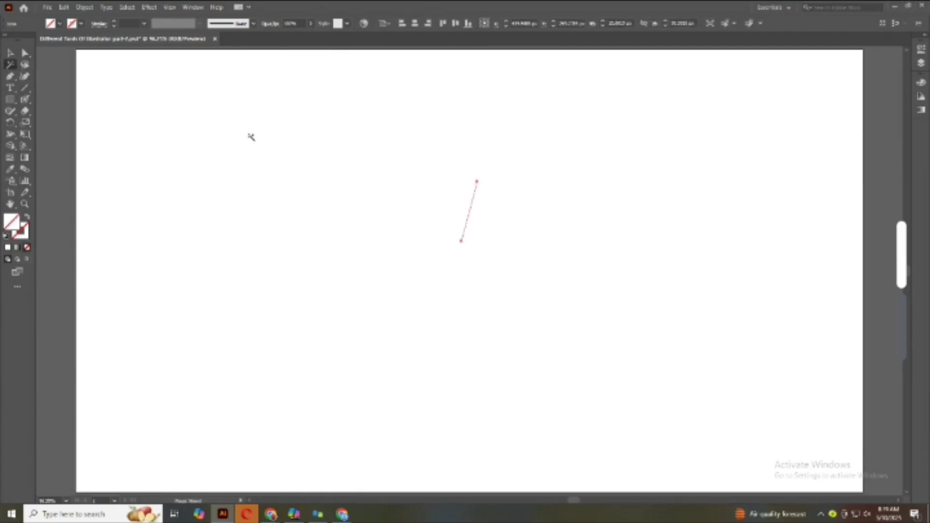
pyautogui.click(10, 53)
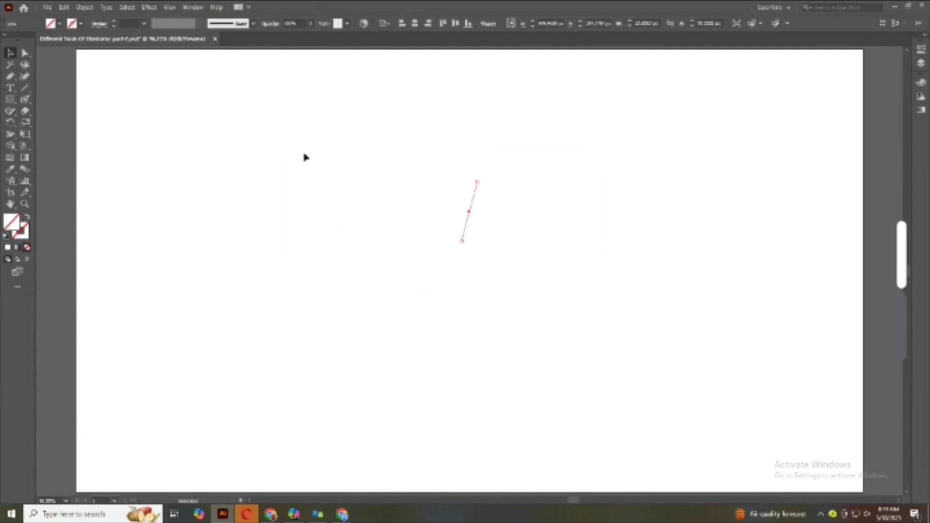
pyautogui.click(339, 174)
pyautogui.moveTo(355, 160); pyautogui.dragTo(506, 306)
pyautogui.doubleClick(24, 238)
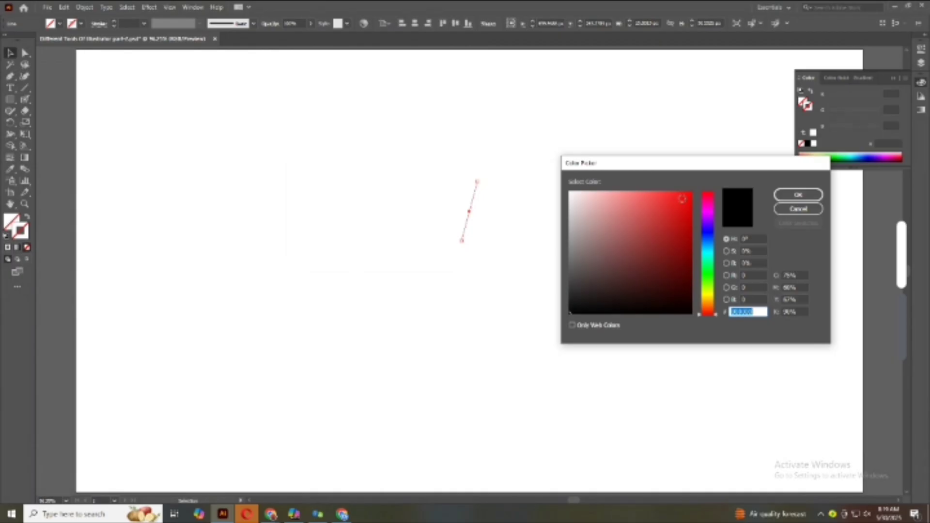
pyautogui.click(682, 199)
pyautogui.click(797, 194)
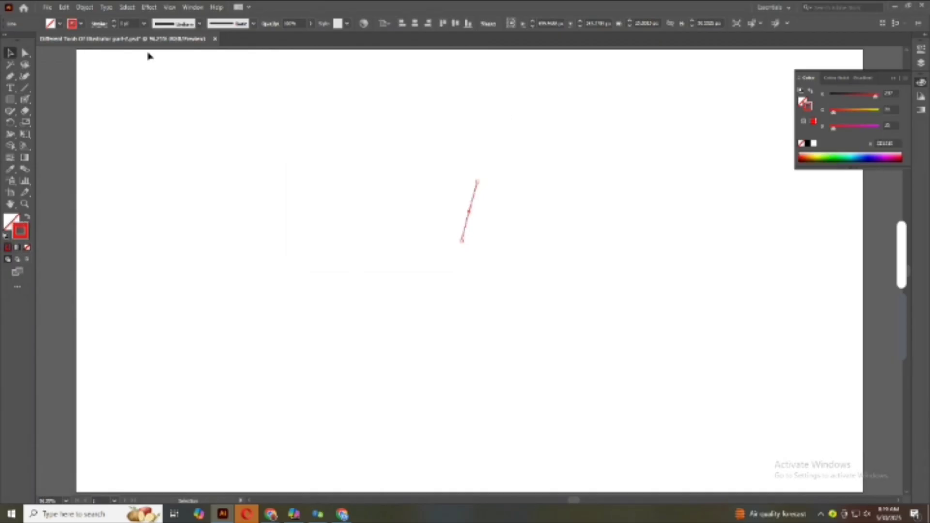
pyautogui.click(115, 22)
pyautogui.click(395, 230)
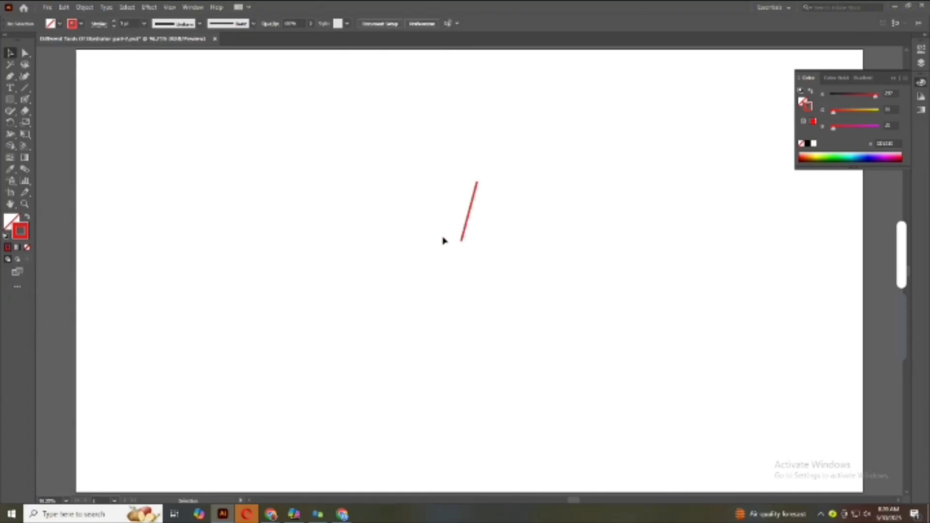
# Review the length and angle options of the Line Segment tool without adding another line.
pyautogui.click(473, 204)
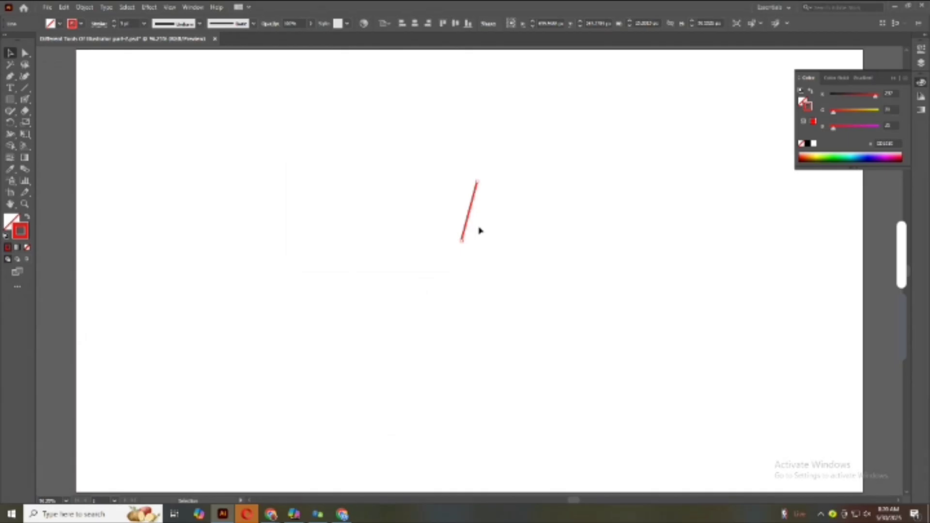
pyautogui.click(28, 92)
pyautogui.click(64, 89)
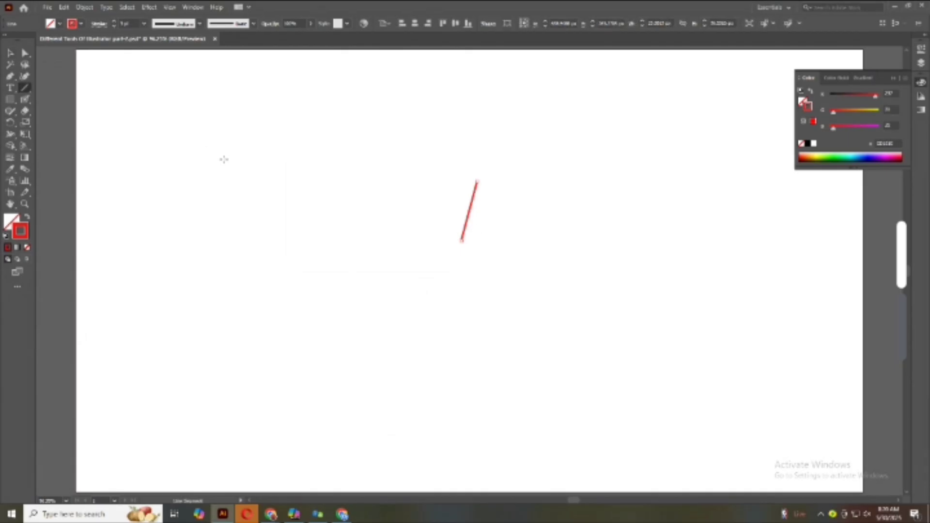
pyautogui.click(386, 205)
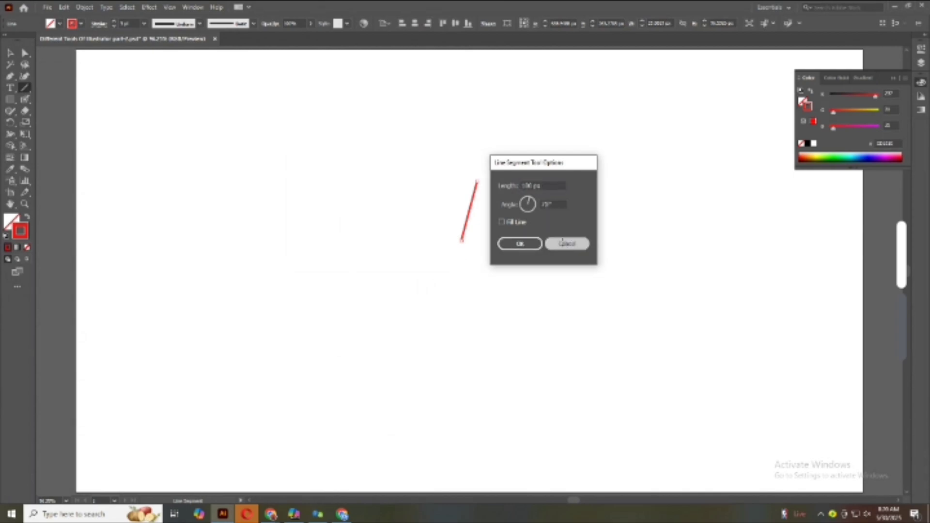
pyautogui.click(513, 243)
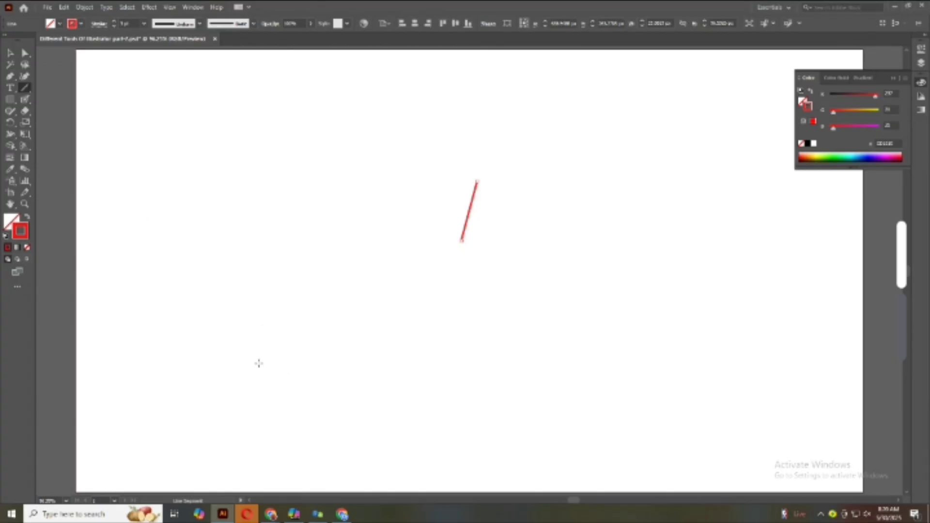
# Draw seven freehand red lines across the artboard: two crossing diagonals, three nearly horizontal and two nearly vertical.
pyautogui.moveTo(259, 363); pyautogui.dragTo(617, 273)
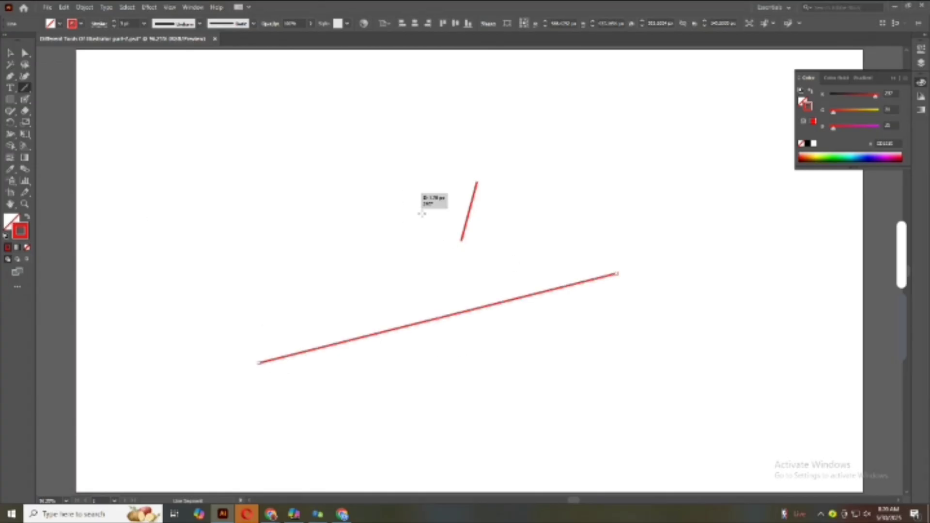
pyautogui.moveTo(401, 192); pyautogui.dragTo(568, 357)
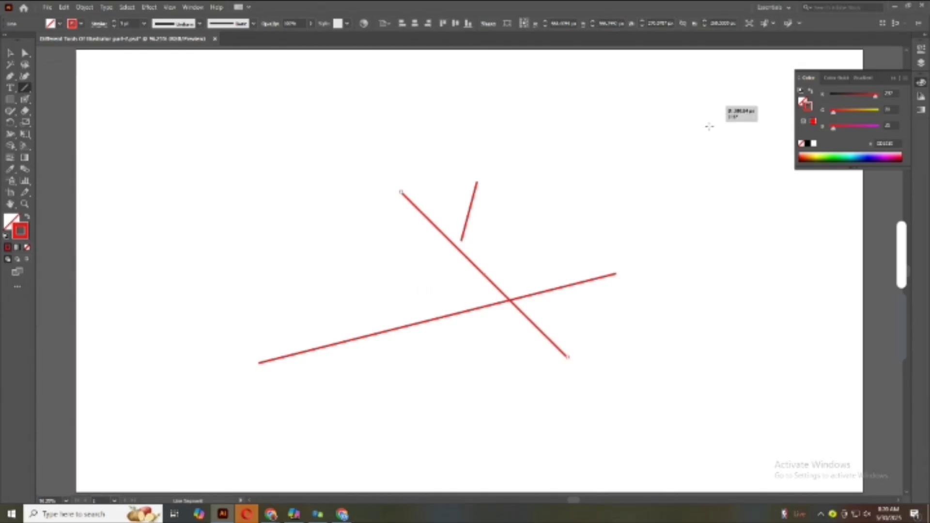
pyautogui.moveTo(706, 105)
pyautogui.mouseDown()
pyautogui.moveTo(712, 315)
pyautogui.moveTo(698, 373)
pyautogui.mouseUp()
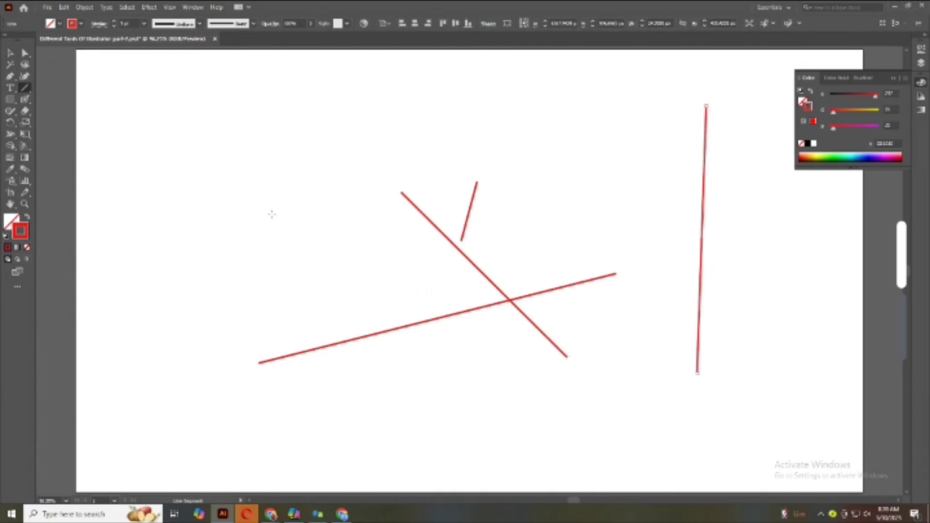
pyautogui.moveTo(207, 173); pyautogui.dragTo(609, 170)
pyautogui.moveTo(581, 126); pyautogui.dragTo(206, 131)
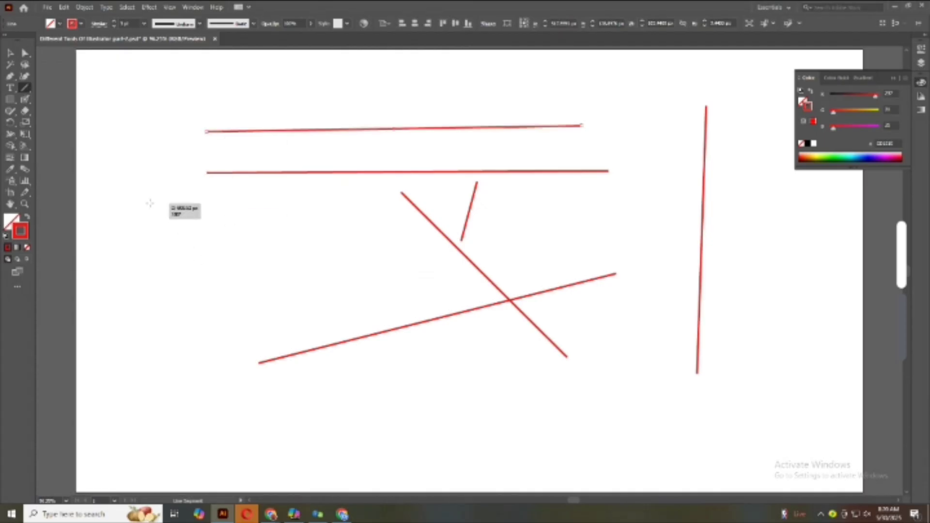
pyautogui.moveTo(149, 203); pyautogui.dragTo(585, 192)
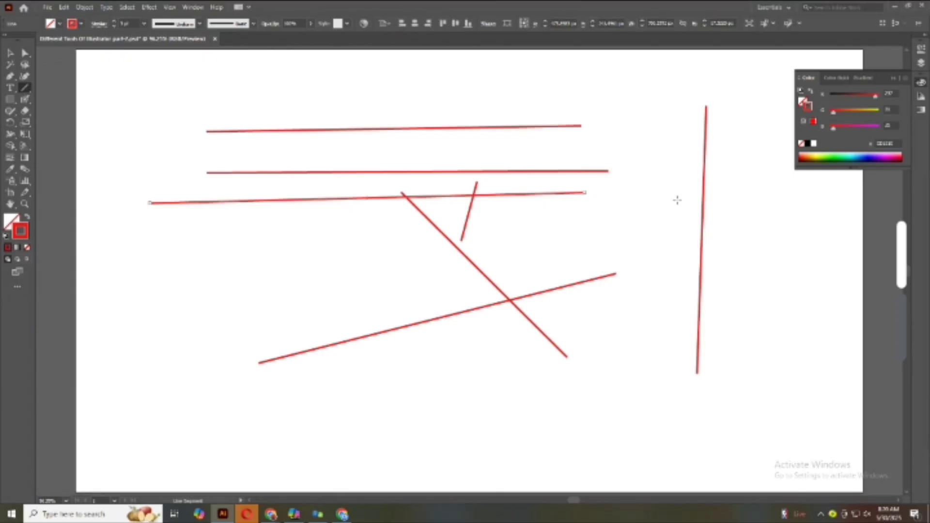
pyautogui.moveTo(638, 155); pyautogui.dragTo(653, 429)
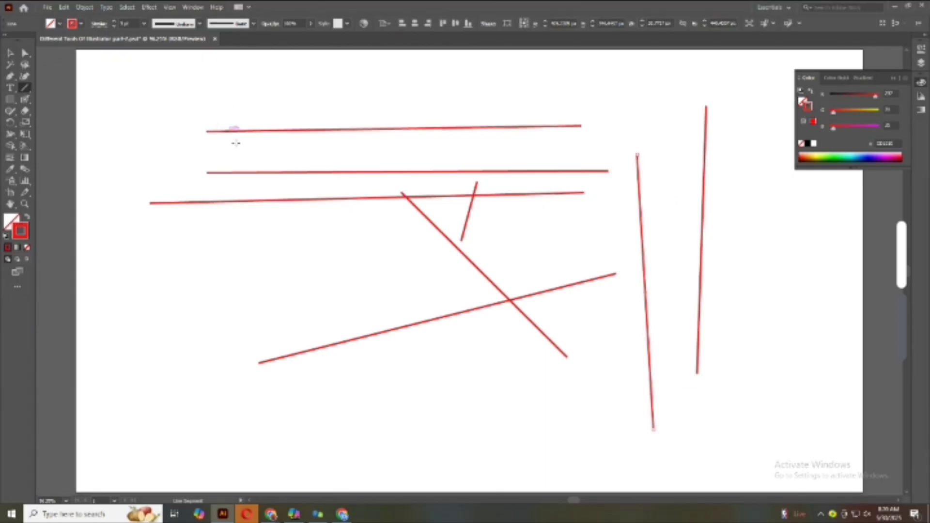
pyautogui.click(287, 289)
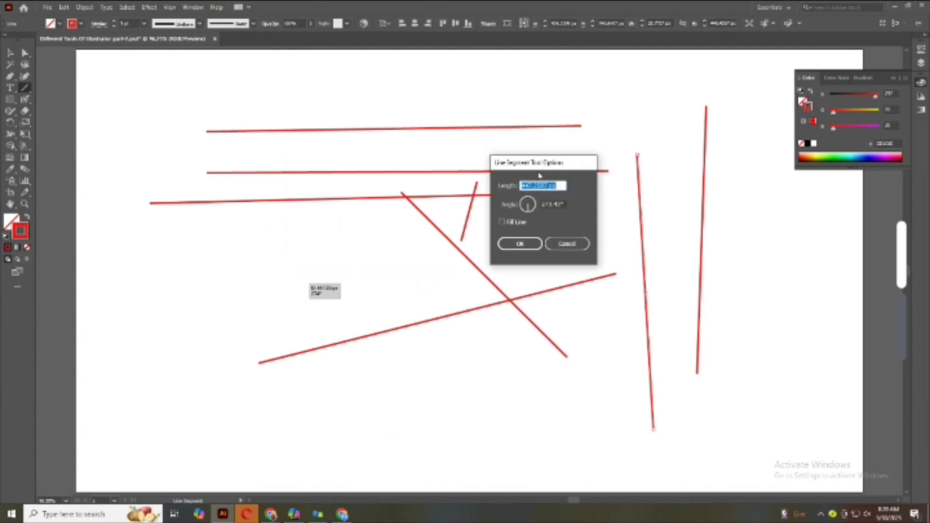
pyautogui.click(567, 244)
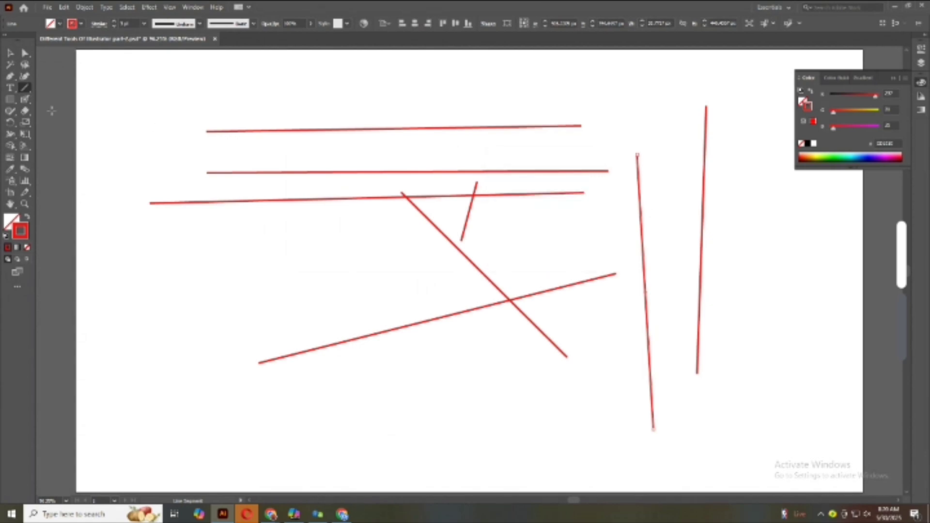
pyautogui.click(27, 90)
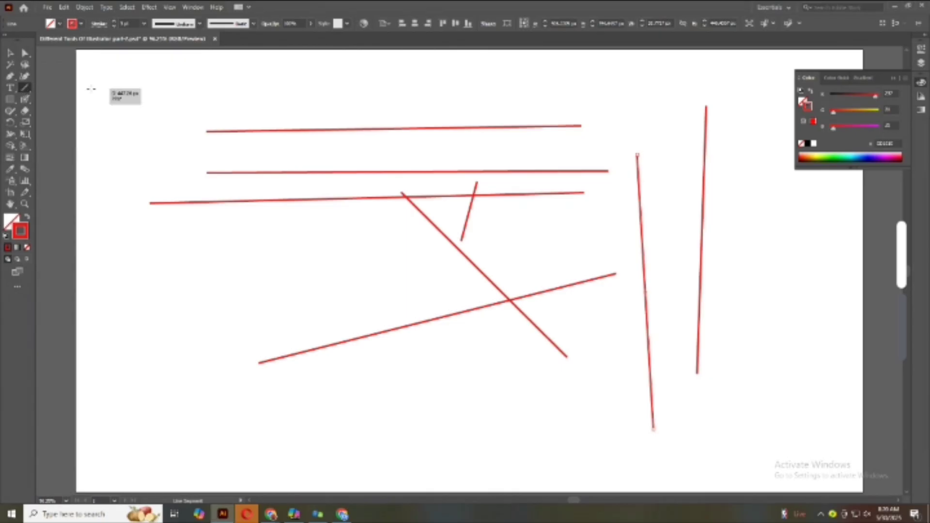
pyautogui.click(81, 99)
pyautogui.click(567, 245)
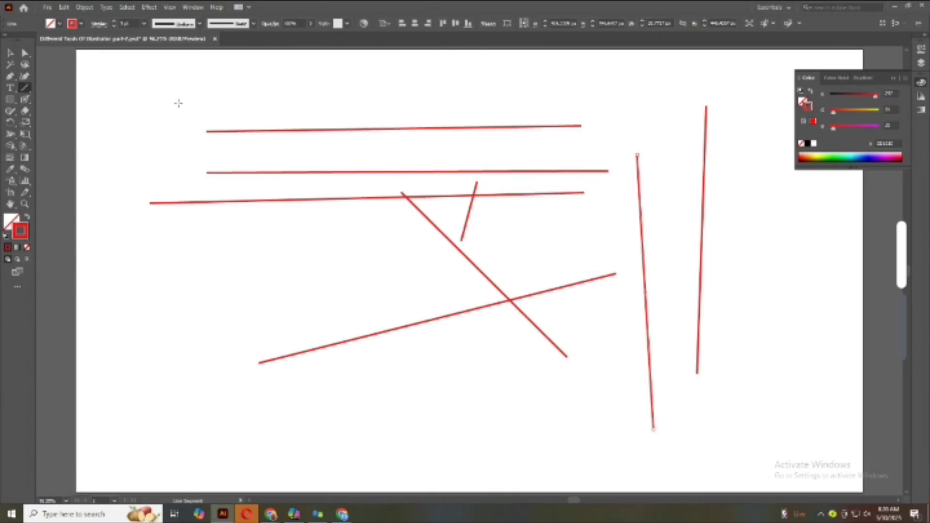
# Select all the lines on the artboard and delete them.
pyautogui.press('v')
pyautogui.moveTo(265, 156); pyautogui.dragTo(702, 367)
pyautogui.press('Delete')
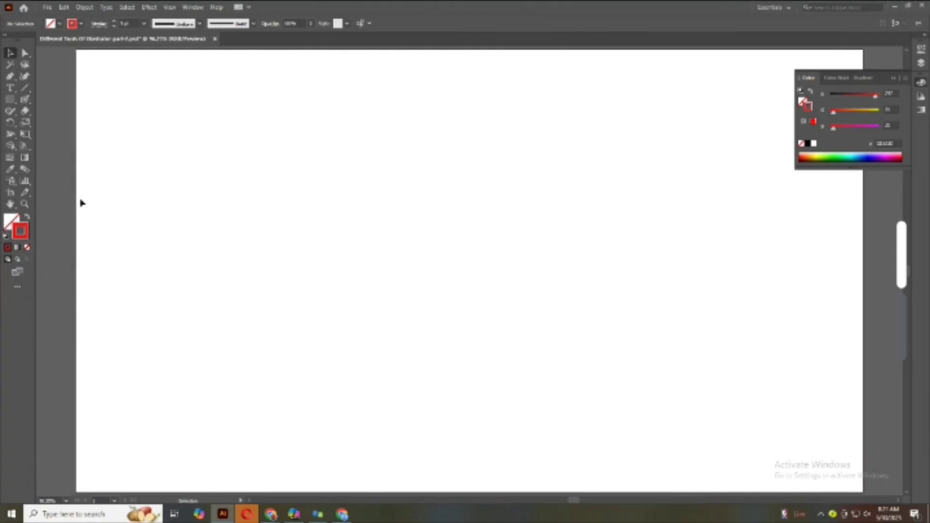
# Create an open arc with 100 px X and Y lengths, based along the X axis with slope 50, using the Arc tool.
pyautogui.click(24, 87)
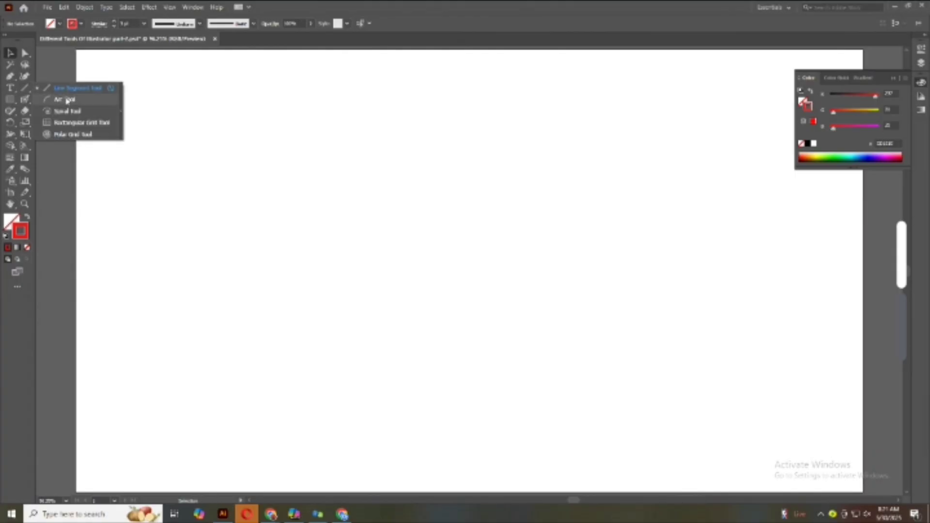
pyautogui.click(66, 99)
pyautogui.click(329, 167)
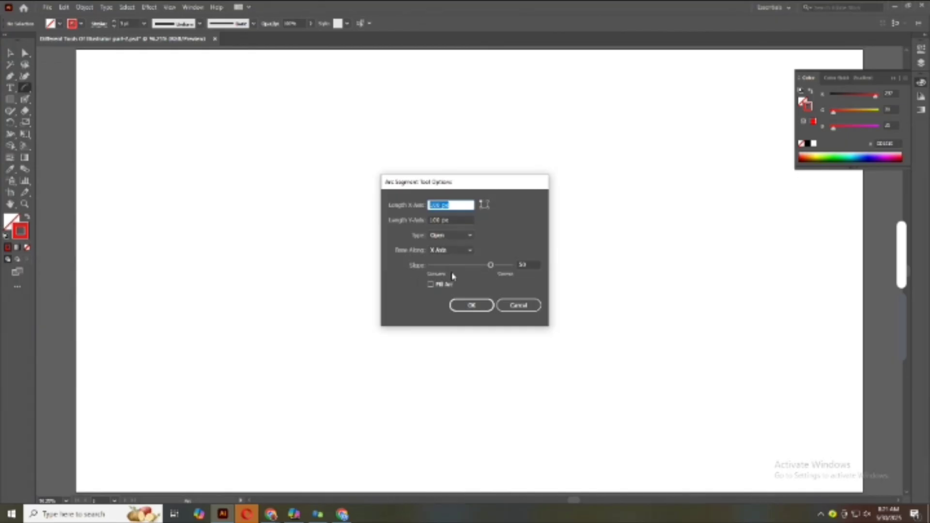
pyautogui.click(477, 305)
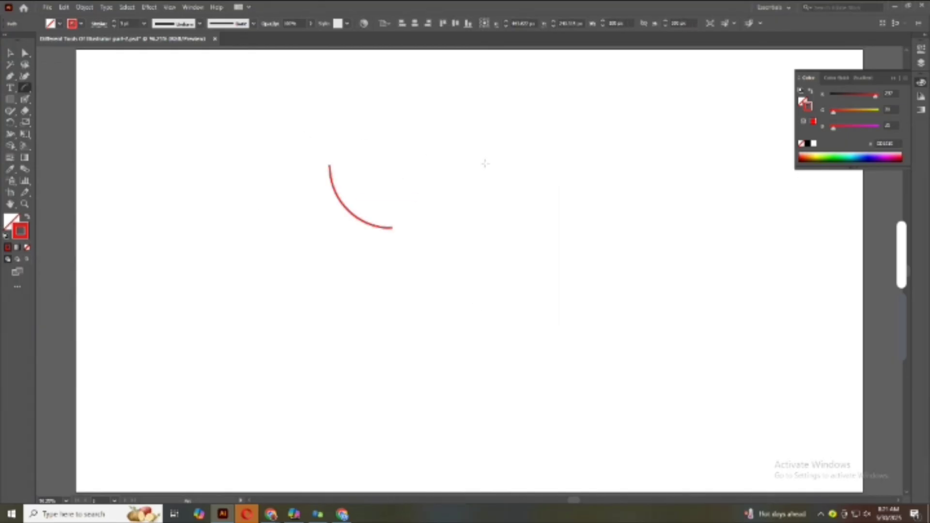
# Draw seven freehand arcs: two crossing beside the first arc, a narrow upright one, and four crossing at a common point on its other side.
pyautogui.moveTo(483, 156)
pyautogui.mouseDown()
pyautogui.moveTo(534, 266)
pyautogui.moveTo(605, 296)
pyautogui.mouseUp()
pyautogui.moveTo(583, 124)
pyautogui.mouseDown()
pyautogui.moveTo(551, 180)
pyautogui.moveTo(419, 289)
pyautogui.mouseUp()
pyautogui.moveTo(667, 142)
pyautogui.mouseDown()
pyautogui.moveTo(707, 281)
pyautogui.moveTo(692, 307)
pyautogui.mouseUp()
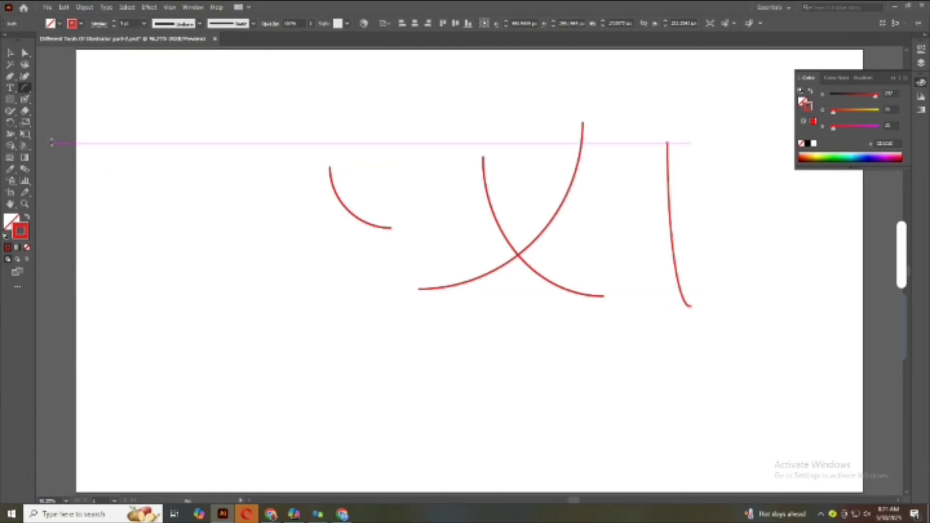
pyautogui.moveTo(182, 166)
pyautogui.mouseDown()
pyautogui.moveTo(194, 198)
pyautogui.moveTo(309, 303)
pyautogui.mouseUp()
pyautogui.moveTo(268, 147); pyautogui.dragTo(141, 296)
pyautogui.moveTo(231, 150)
pyautogui.mouseDown()
pyautogui.moveTo(234, 342)
pyautogui.moveTo(202, 339)
pyautogui.moveTo(187, 326)
pyautogui.mouseUp()
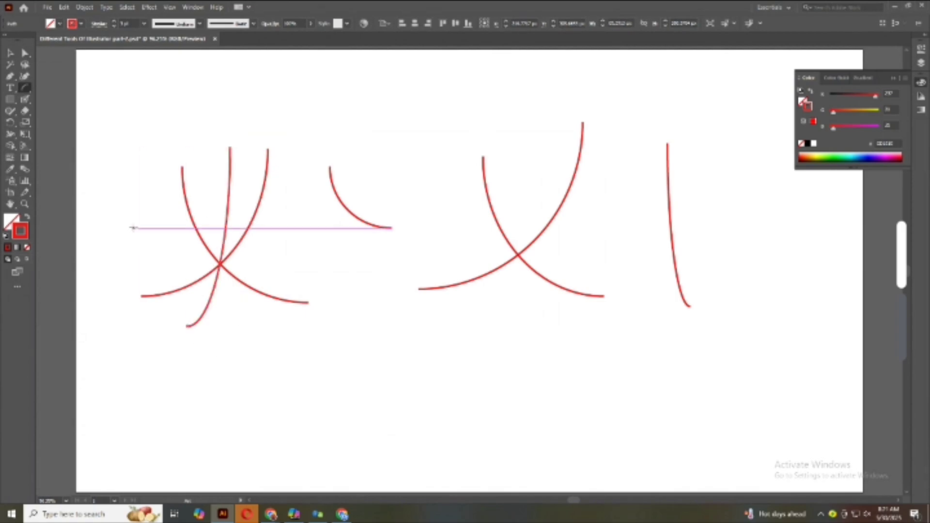
pyautogui.moveTo(133, 227)
pyautogui.mouseDown()
pyautogui.moveTo(318, 280)
pyautogui.moveTo(316, 268)
pyautogui.mouseUp()
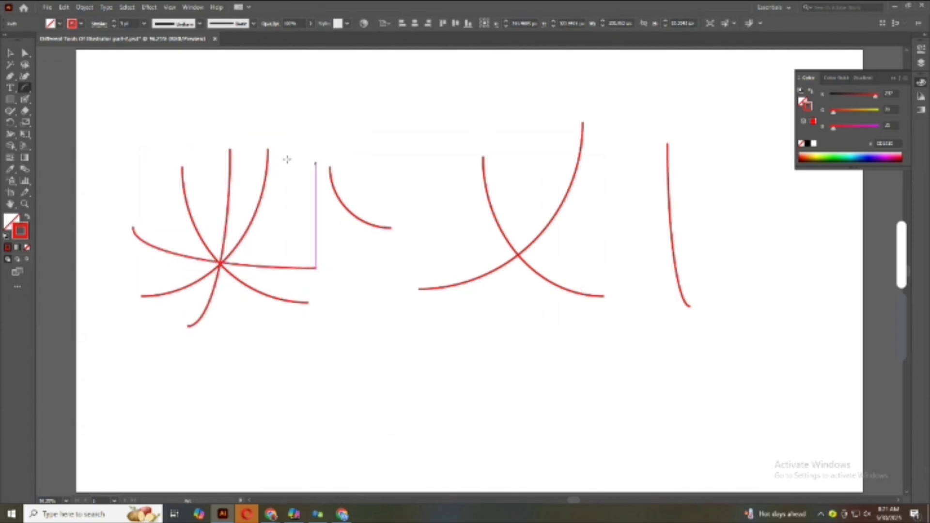
pyautogui.click(24, 87)
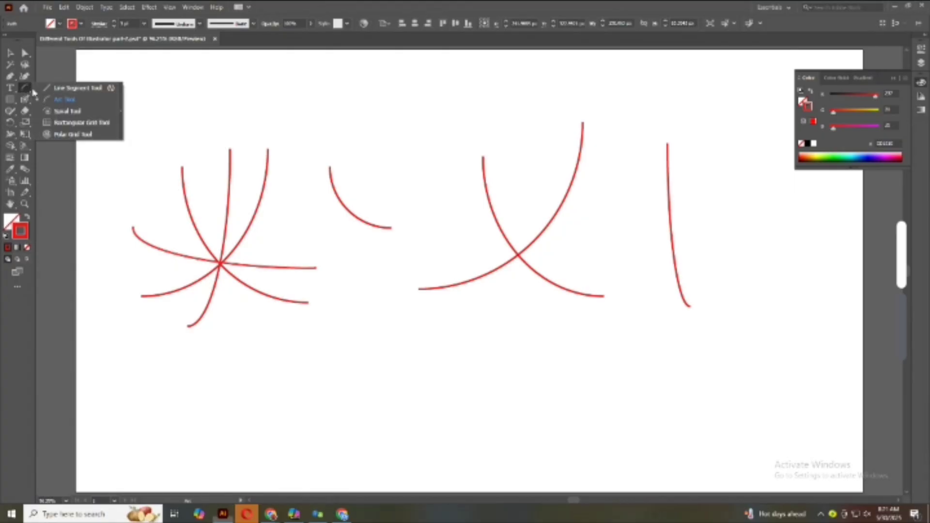
pyautogui.click(72, 102)
pyautogui.click(343, 127)
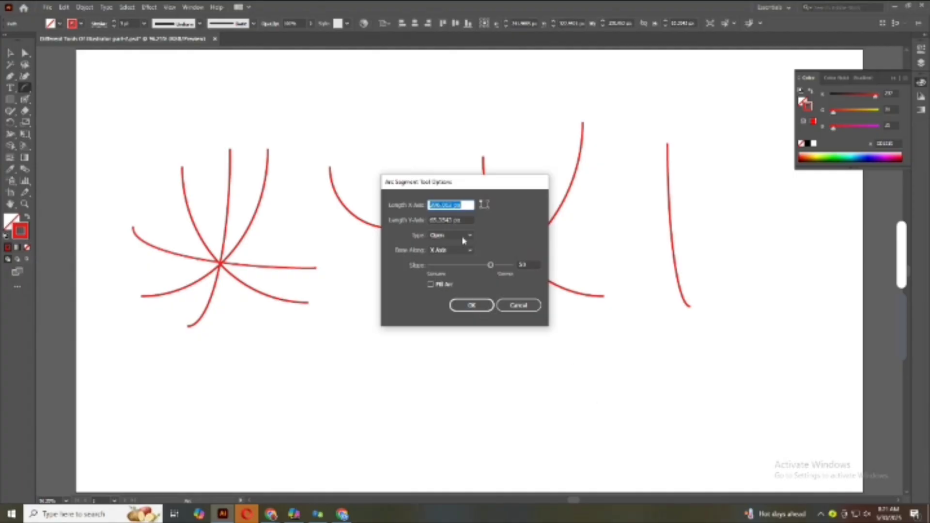
pyautogui.click(519, 306)
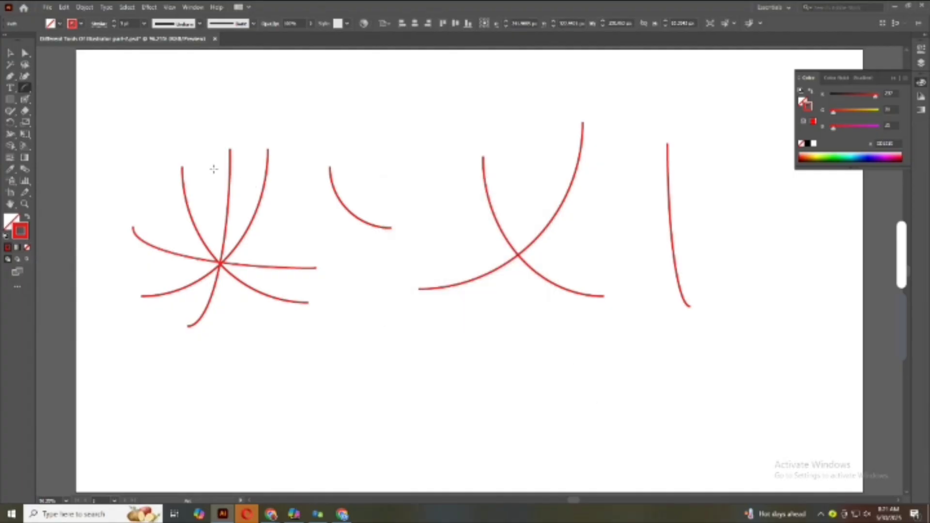
# Create a spiral with a 50 px radius and 80% decay below the two crossing arcs, using the Spiral tool.
pyautogui.rightClick(25, 89)
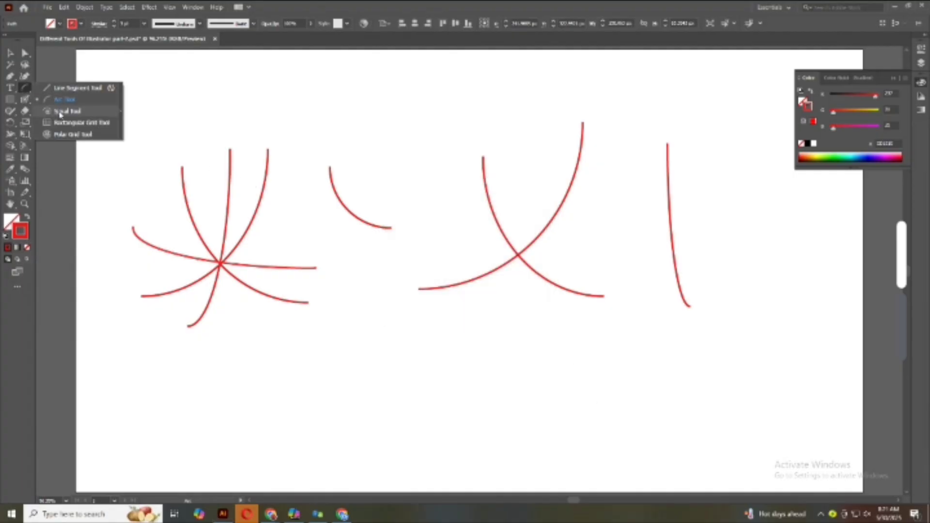
pyautogui.click(60, 112)
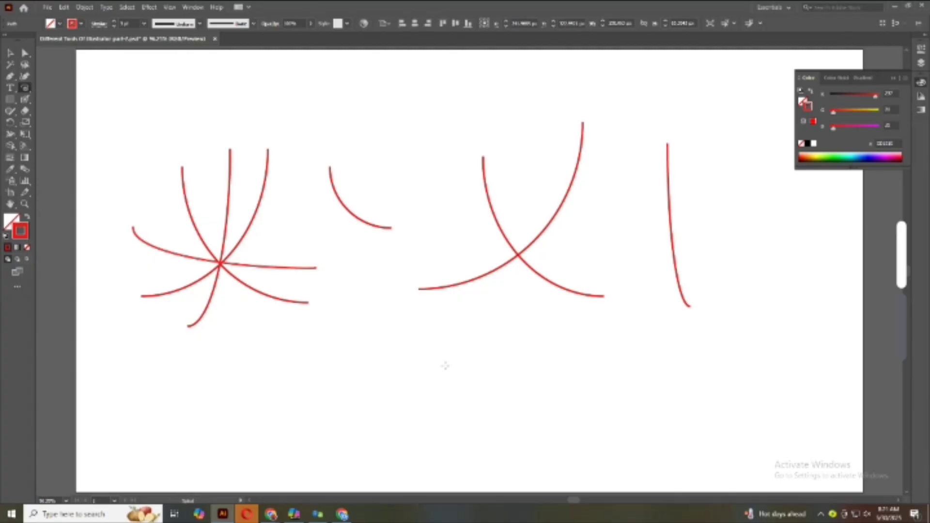
pyautogui.click(444, 365)
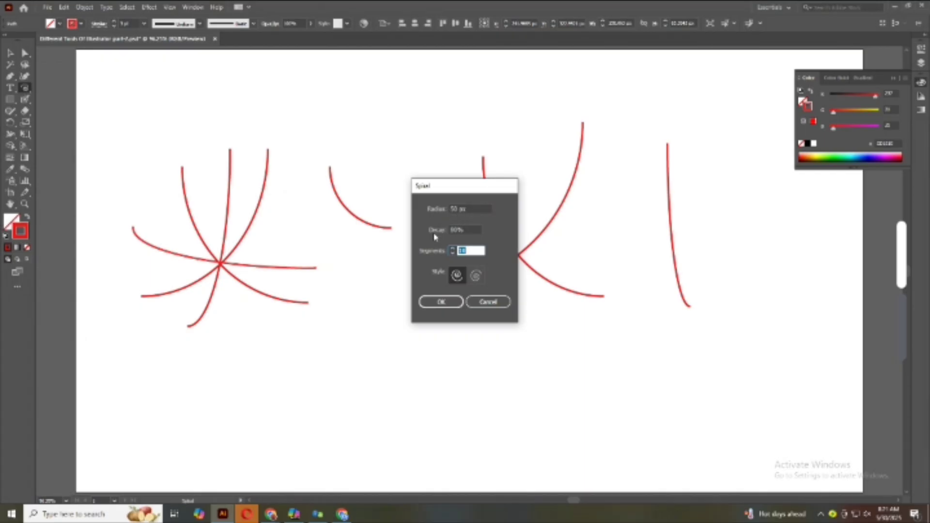
pyautogui.click(453, 251)
pyautogui.click(437, 304)
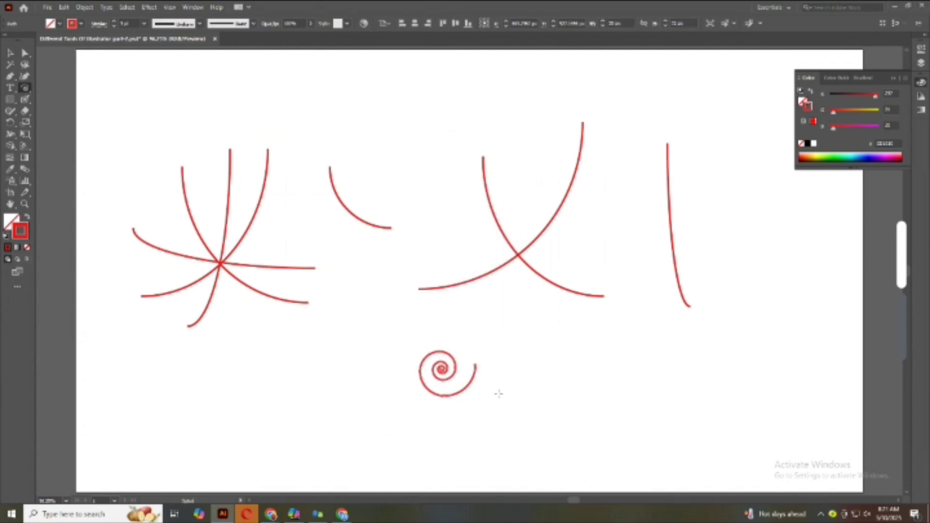
# Draw five freehand spirals: two beside the first spiral, one above the short arc, one beside the upright arc and one below the four crossing arcs.
pyautogui.moveTo(553, 385); pyautogui.dragTo(604, 434)
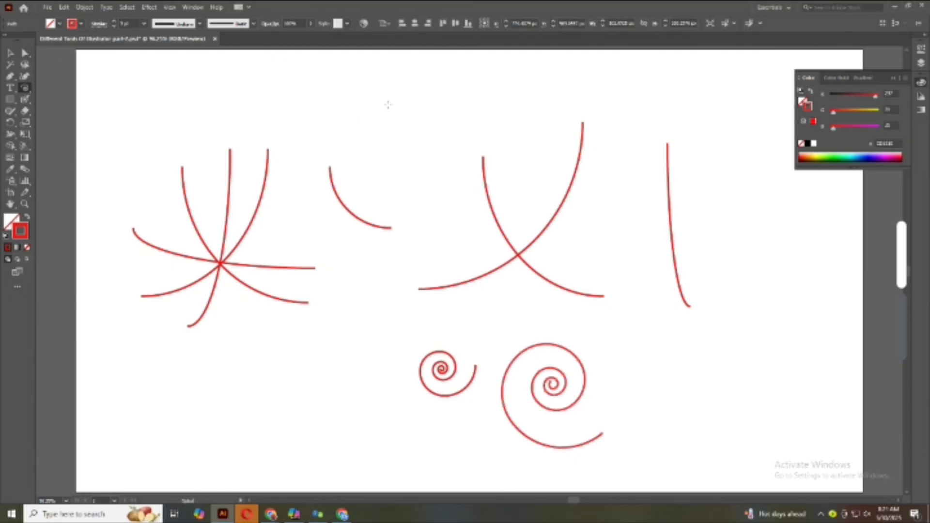
pyautogui.moveTo(384, 103); pyautogui.dragTo(411, 131)
pyautogui.moveTo(638, 346); pyautogui.dragTo(671, 388)
pyautogui.moveTo(732, 183); pyautogui.dragTo(757, 225)
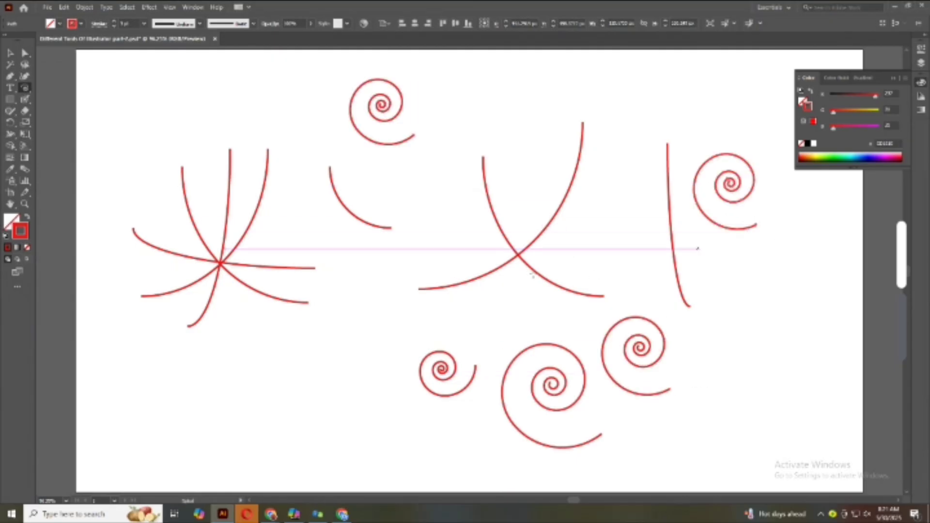
pyautogui.moveTo(264, 363); pyautogui.dragTo(287, 396)
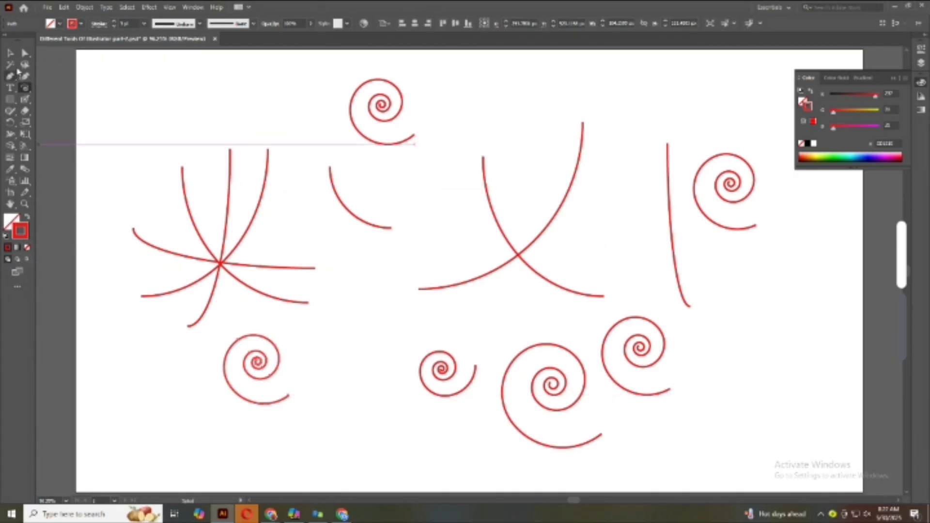
# Duplicate the spiral below the four crossing arcs once and the small 50 px spiral twice, arranging the copies as a cluster of four touching spirals.
pyautogui.click(11, 53)
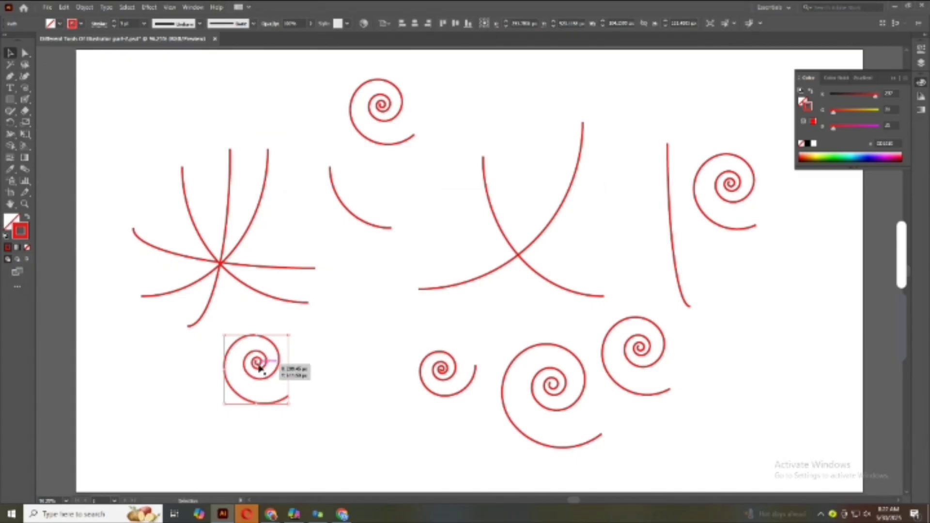
pyautogui.moveTo(259, 368); pyautogui.dragTo(313, 421)
pyautogui.click(383, 400)
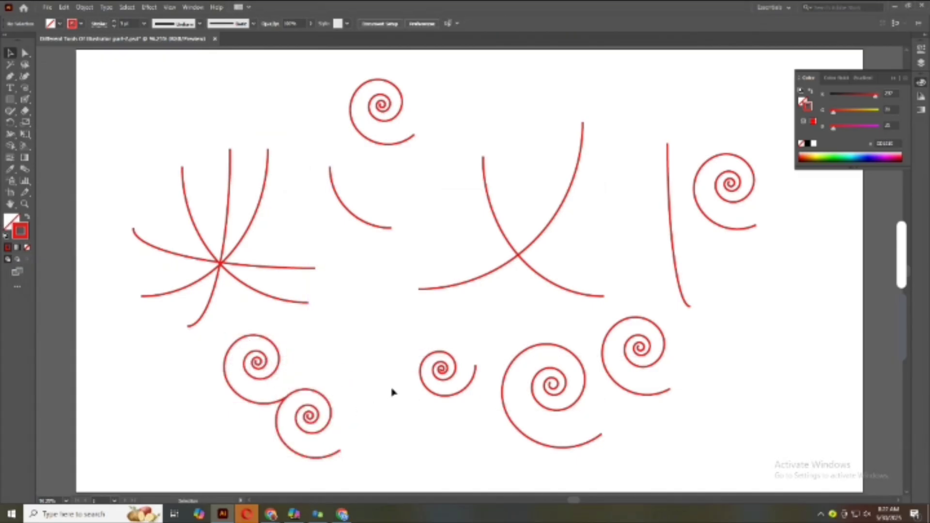
pyautogui.moveTo(423, 387); pyautogui.dragTo(283, 380)
pyautogui.click(379, 403)
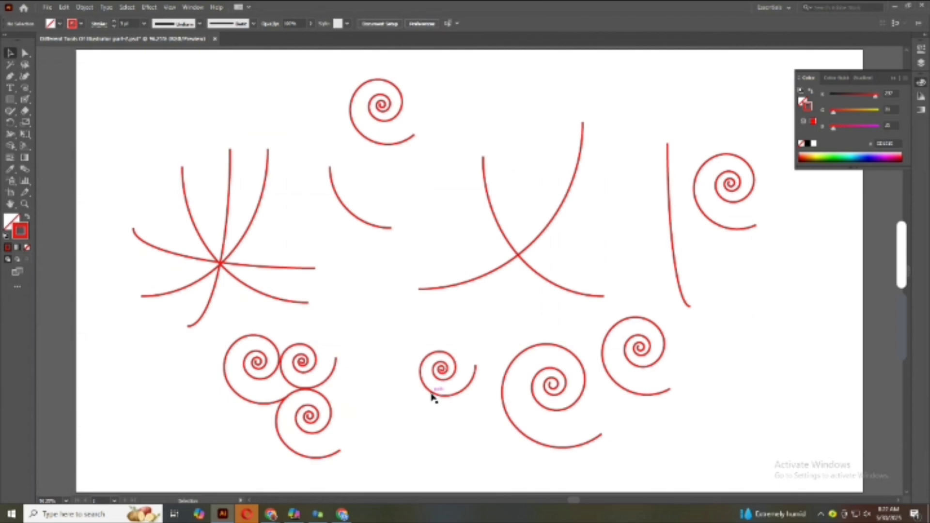
pyautogui.moveTo(432, 393); pyautogui.dragTo(258, 455)
pyautogui.moveTo(242, 453); pyautogui.dragTo(234, 444)
pyautogui.click(408, 438)
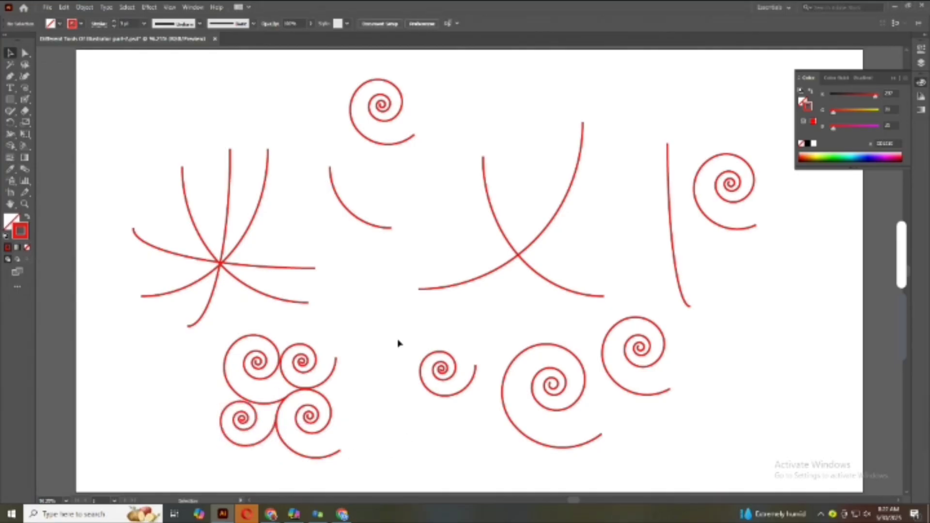
# Select all the arcs and spirals on the artboard and delete them.
pyautogui.click(25, 87)
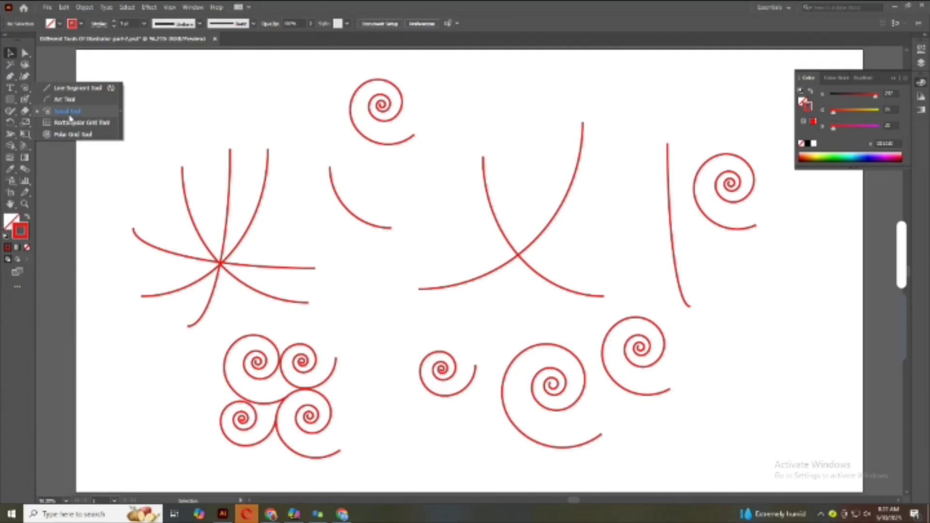
pyautogui.click(10, 54)
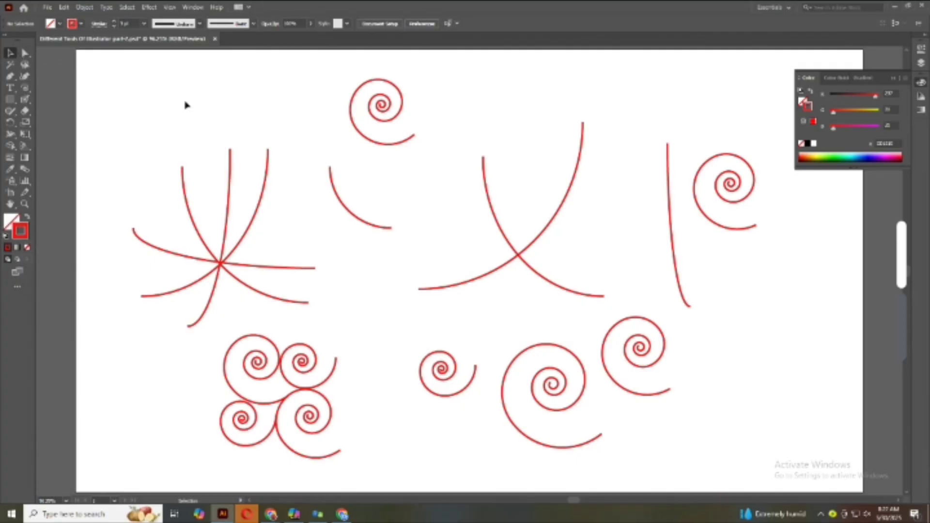
pyautogui.moveTo(113, 79); pyautogui.dragTo(800, 464)
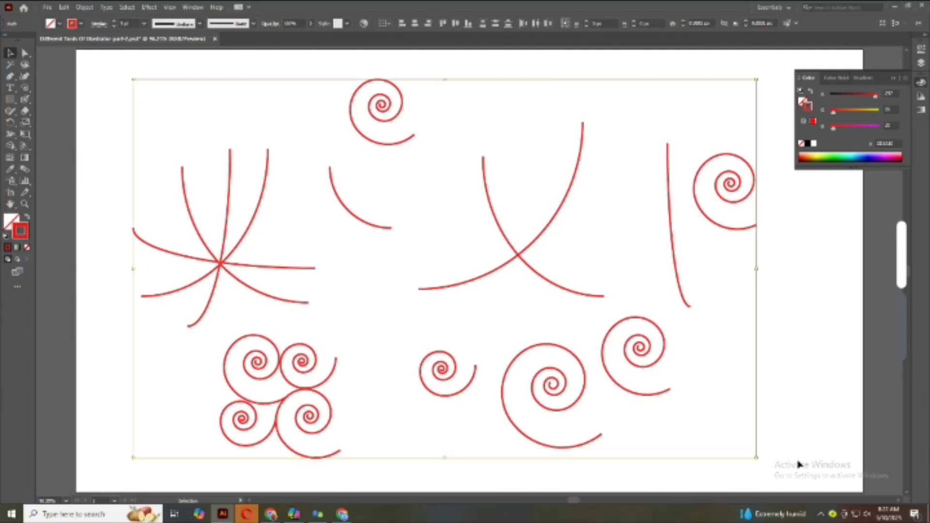
pyautogui.press('Delete')
# Draw a freehand grid of six columns and six rows, about 805 by 404 px, with the Rectangular Grid tool.
pyautogui.click(26, 87)
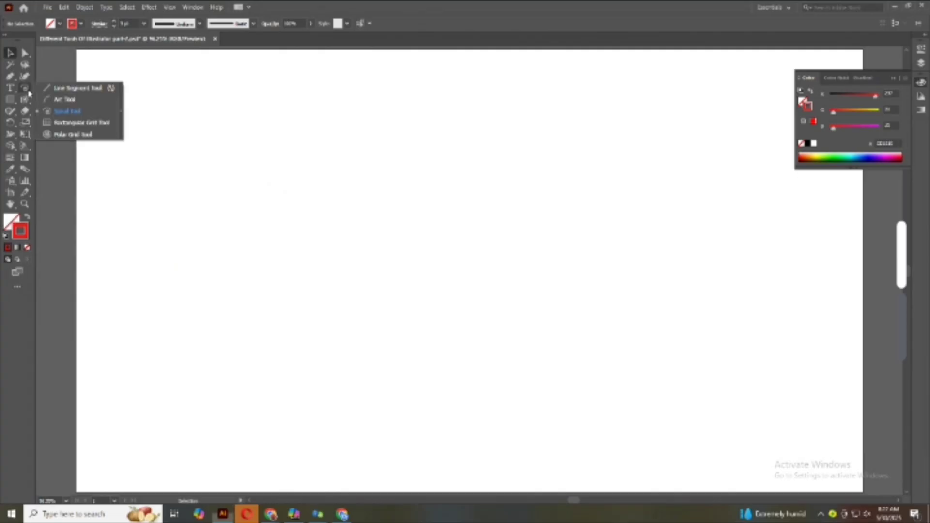
pyautogui.click(77, 127)
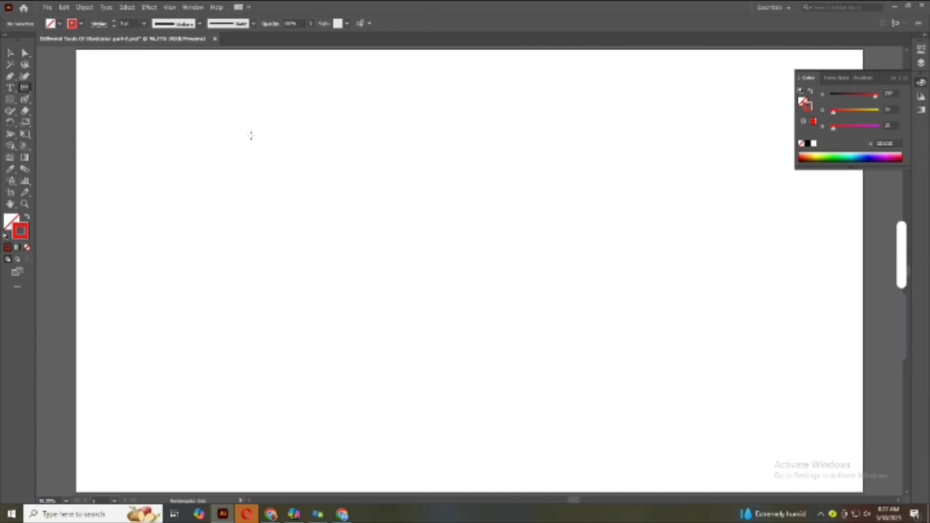
pyautogui.moveTo(164, 107); pyautogui.dragTo(659, 355)
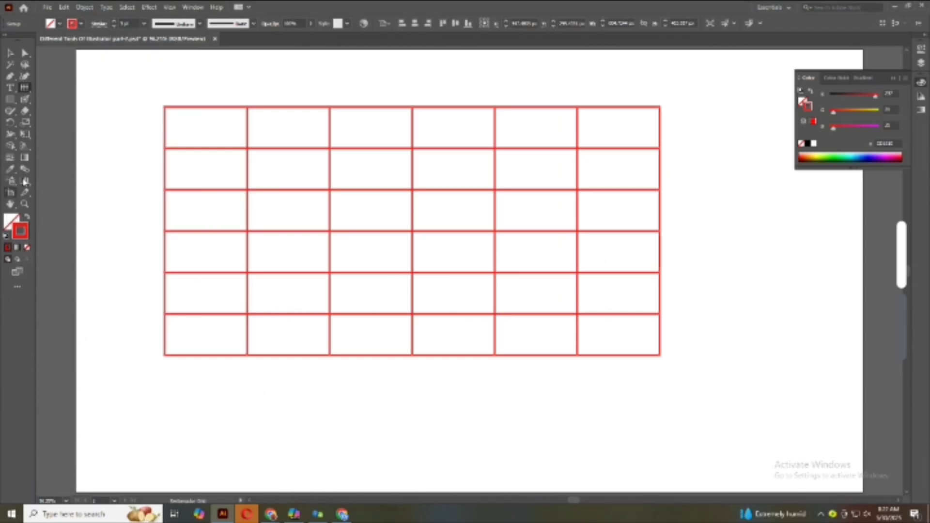
# Select the six-by-six grid and delete it from the artboard.
pyautogui.moveTo(24, 88)
pyautogui.mouseDown()
pyautogui.moveTo(70, 125)
pyautogui.moveTo(80, 89)
pyautogui.moveTo(25, 89)
pyautogui.mouseUp()
pyautogui.click(10, 53)
pyautogui.click(99, 80)
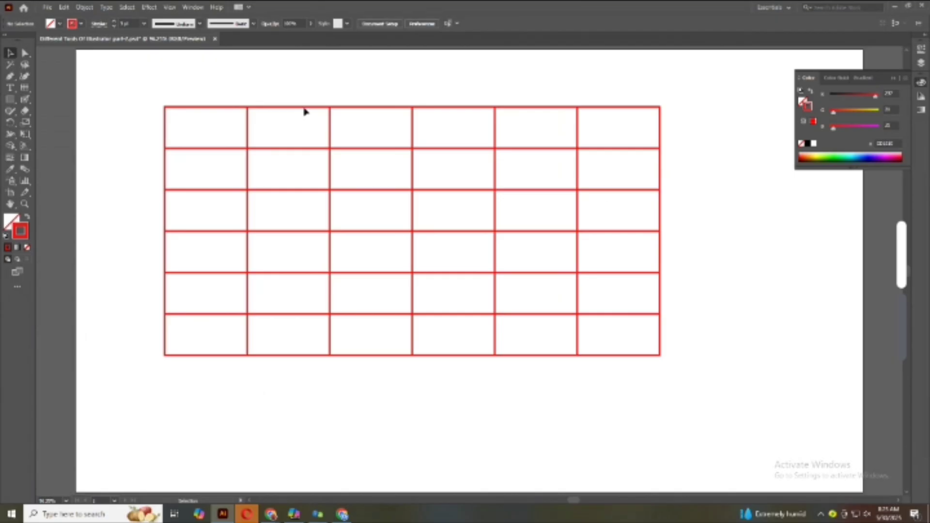
pyautogui.moveTo(136, 99); pyautogui.dragTo(659, 408)
pyautogui.press('Delete')
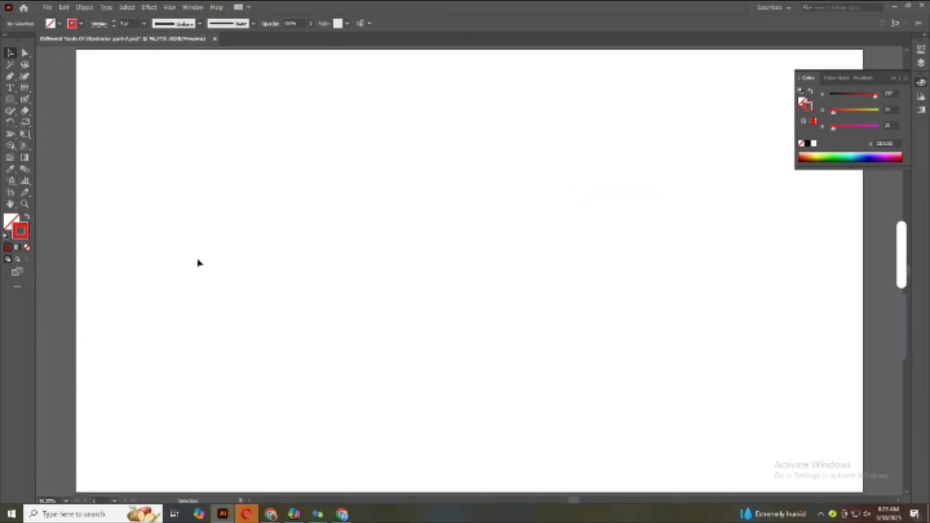
# Create a rectangular grid with 12 horizontal and 8 vertical dividers, keeping the default size and the outside rectangle as frame.
pyautogui.moveTo(24, 88); pyautogui.dragTo(80, 124)
pyautogui.moveTo(27, 88); pyautogui.dragTo(80, 129)
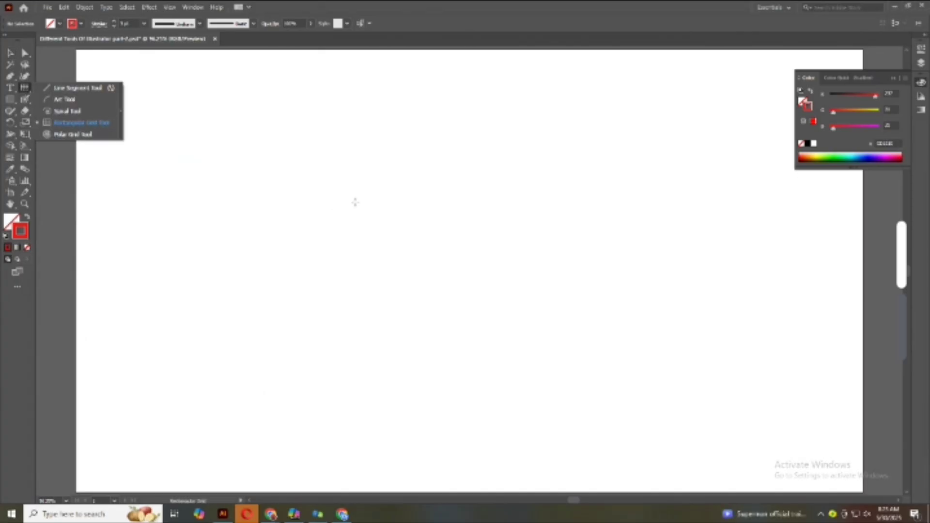
pyautogui.click(437, 225)
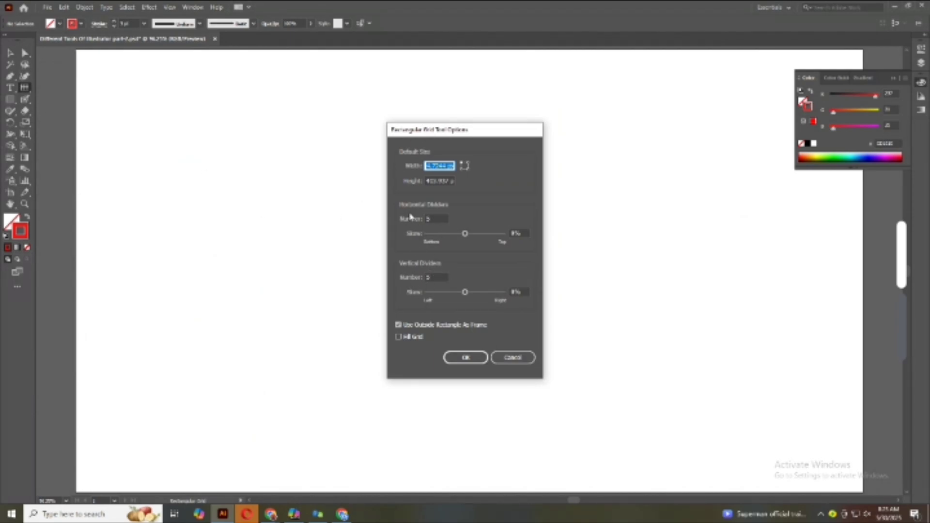
pyautogui.doubleClick(440, 219)
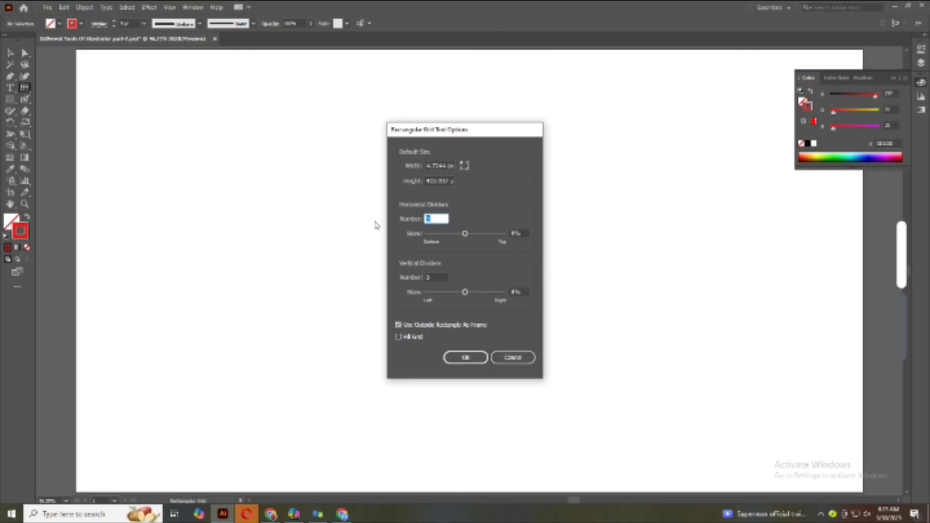
pyautogui.write('10')
pyautogui.doubleClick(437, 278)
pyautogui.write('8')
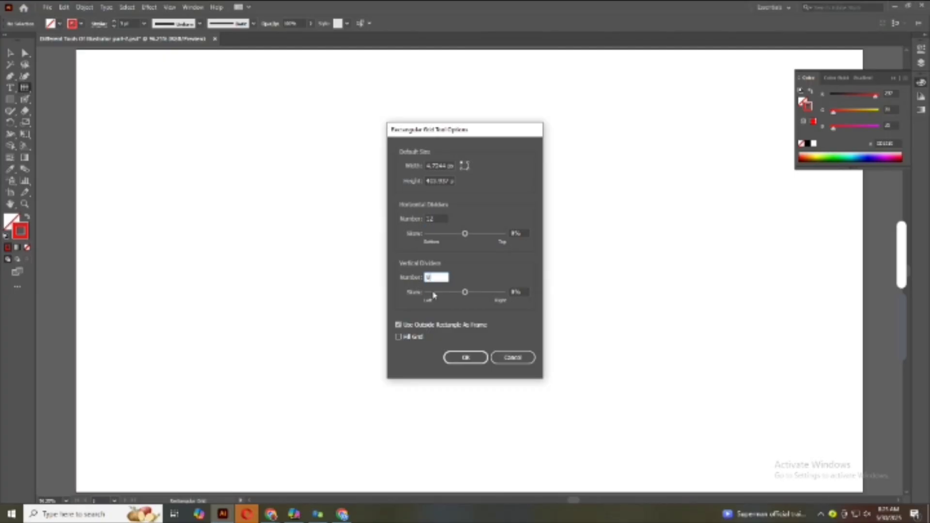
pyautogui.click(470, 358)
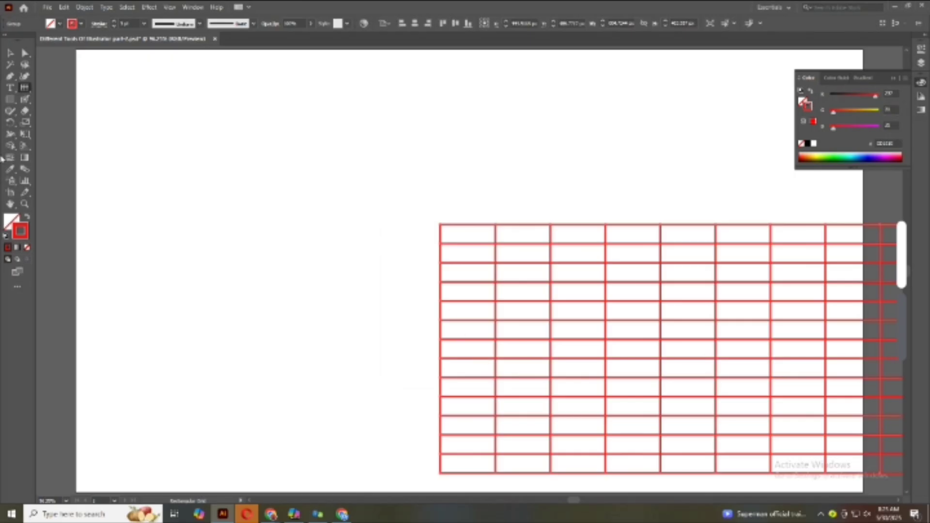
# Move the new grid fully onto the artboard, near its centre, and deselect it.
pyautogui.click(10, 53)
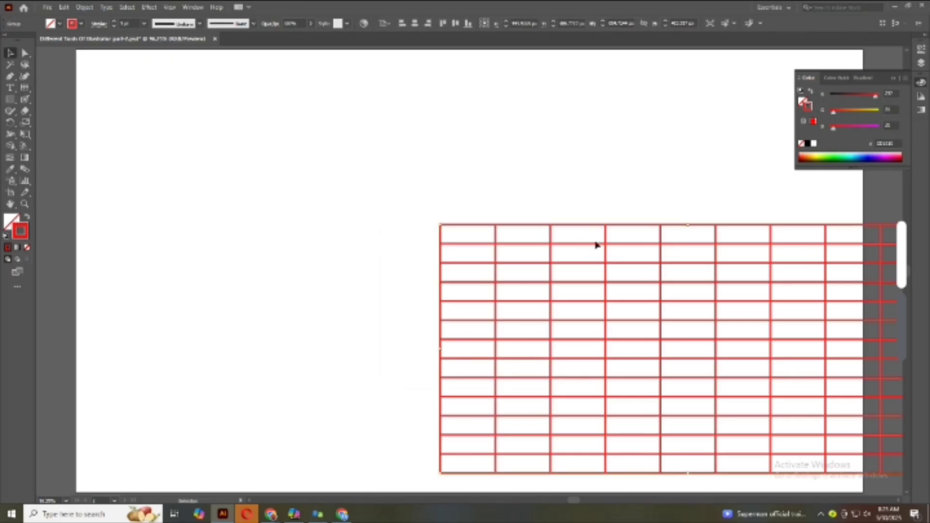
pyautogui.moveTo(604, 246); pyautogui.dragTo(378, 146)
pyautogui.rightClick(29, 91)
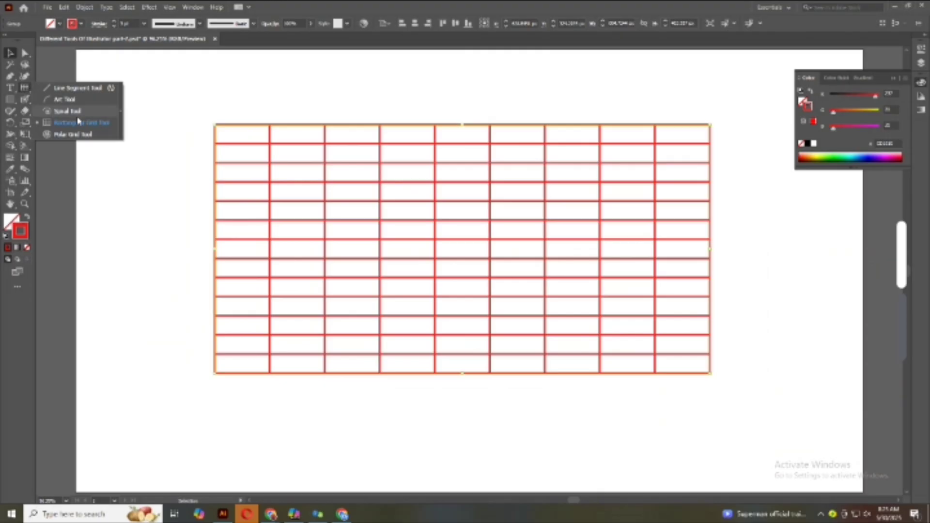
pyautogui.click(328, 115)
pyautogui.click(264, 135)
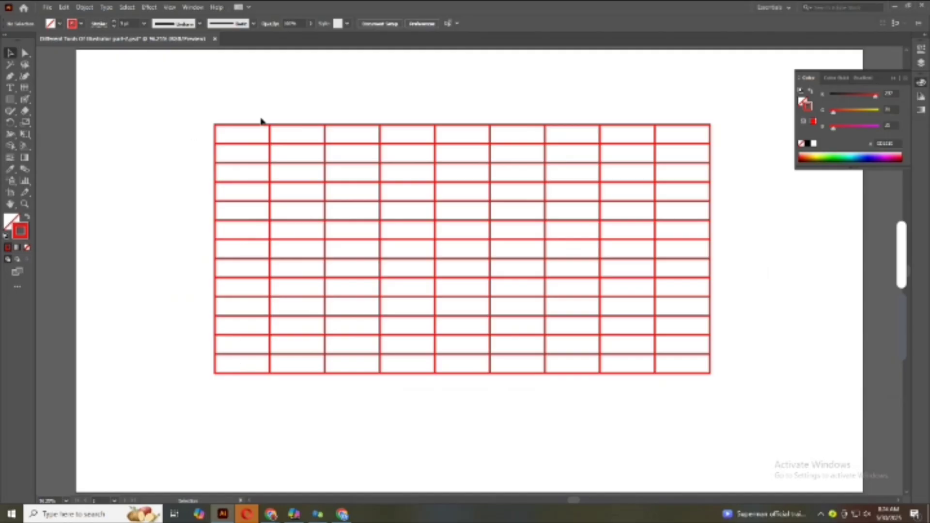
# Create a second rectangular grid with 20 horizontal and 8 vertical dividers, starting above the existing grid.
pyautogui.click(25, 88)
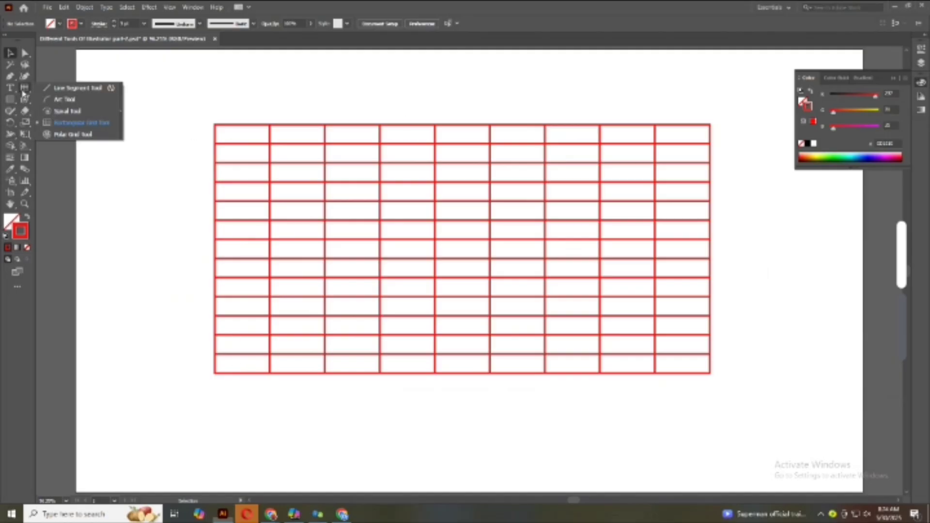
pyautogui.click(73, 123)
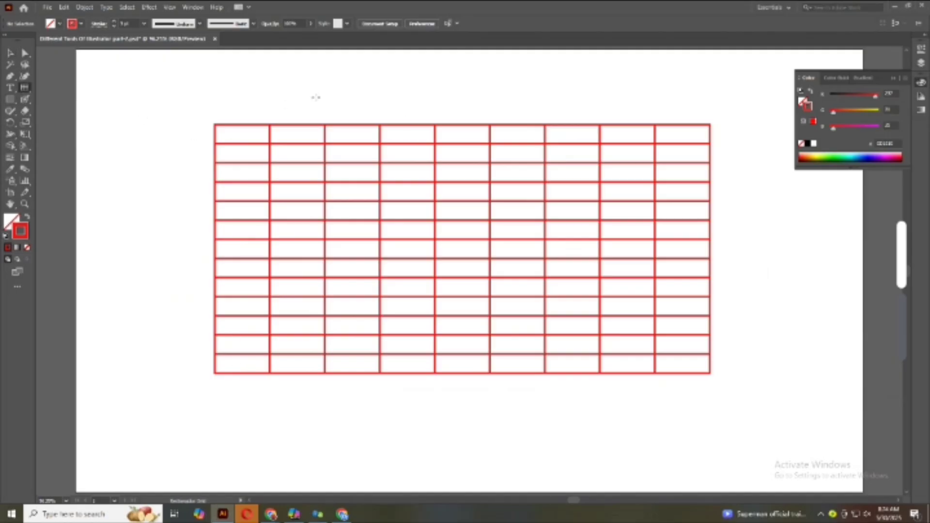
pyautogui.click(315, 98)
pyautogui.doubleClick(432, 218)
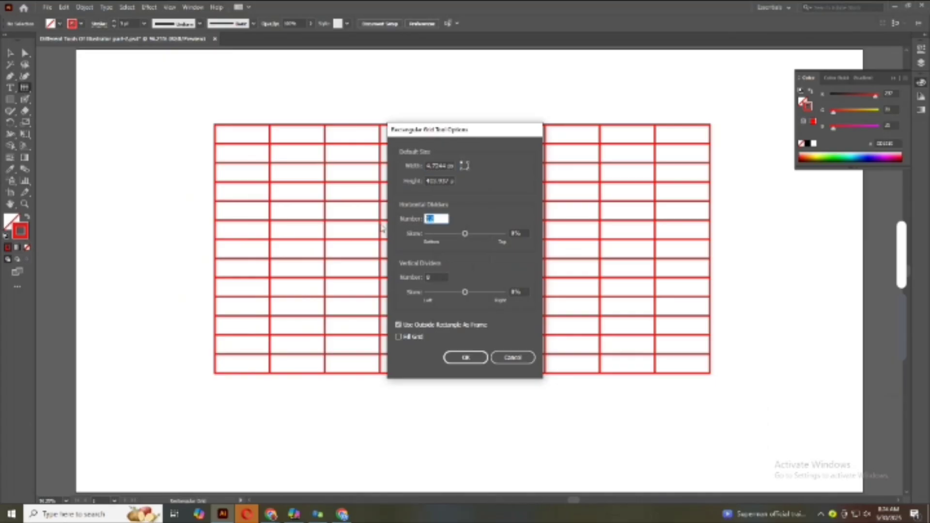
pyautogui.write('20')
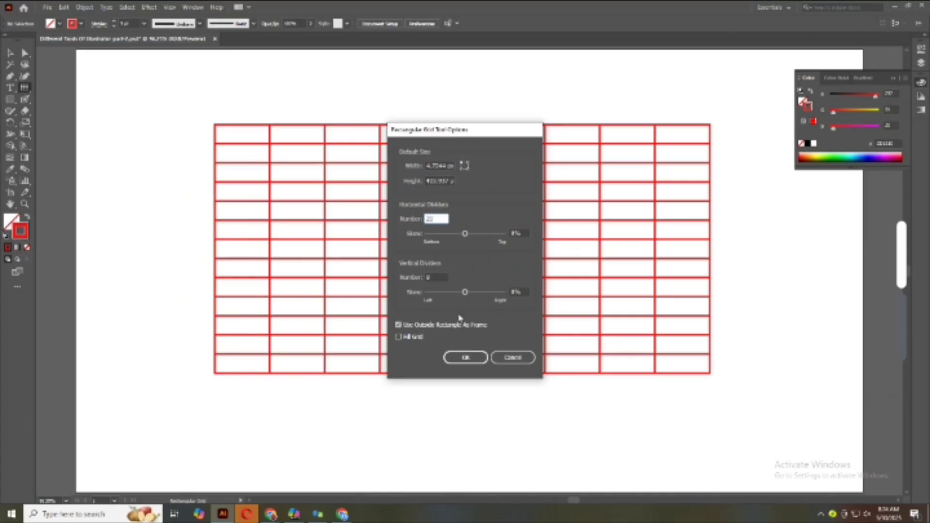
pyautogui.click(465, 357)
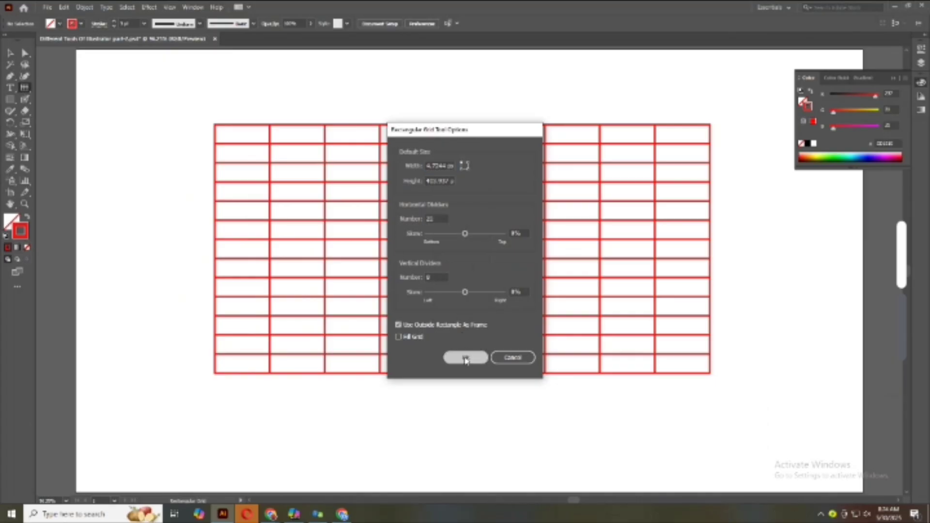
# Delete the grid with 12 horizontal dividers and move the denser grid to the middle of the artboard.
pyautogui.click(10, 53)
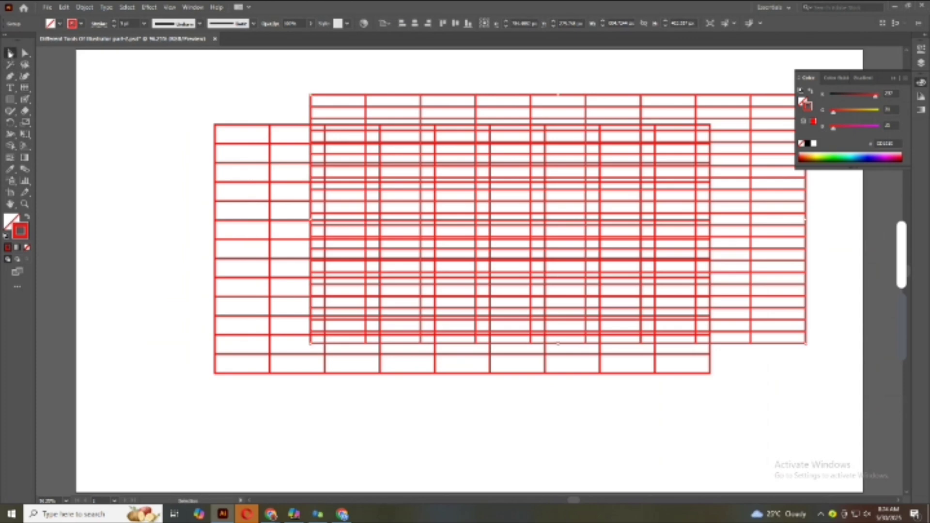
pyautogui.moveTo(198, 108); pyautogui.dragTo(254, 192)
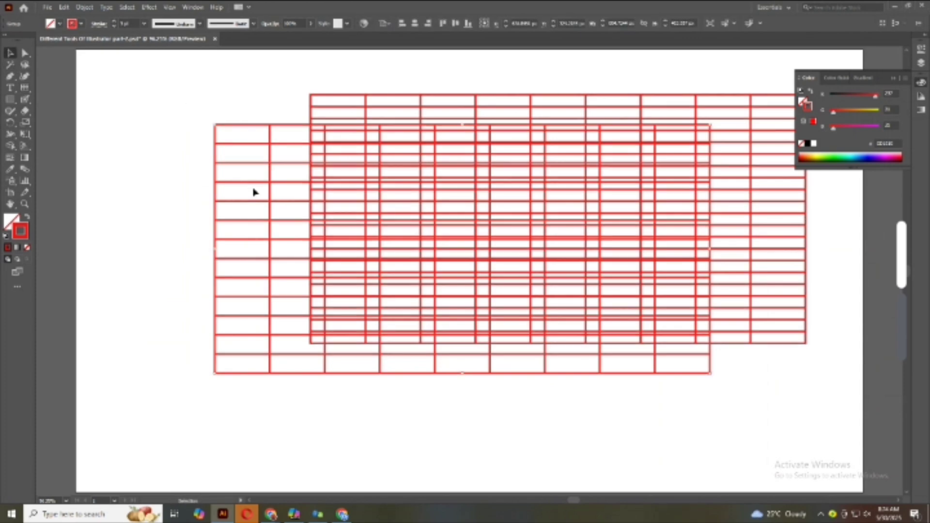
pyautogui.press('Delete')
pyautogui.moveTo(585, 142); pyautogui.dragTo(445, 180)
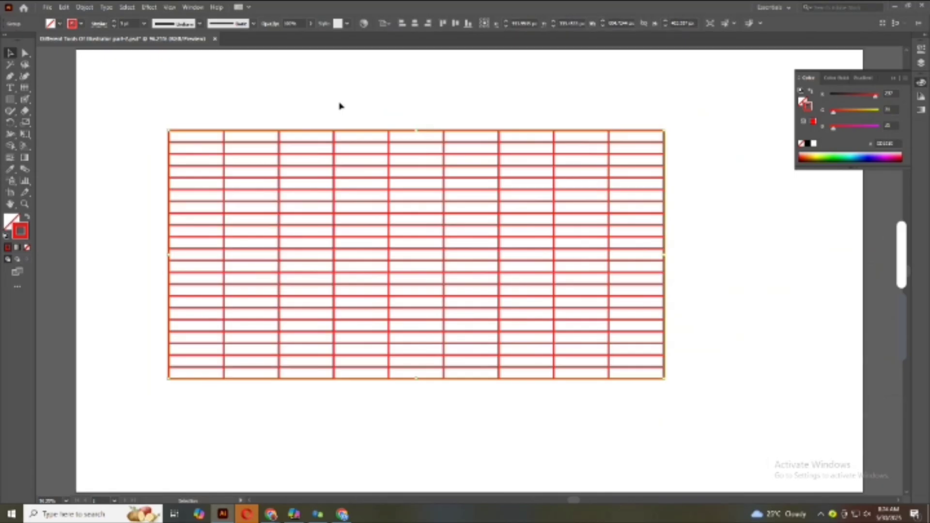
# Select the red rectangular grid in the middle of the artboard and delete it.
pyautogui.click(339, 105)
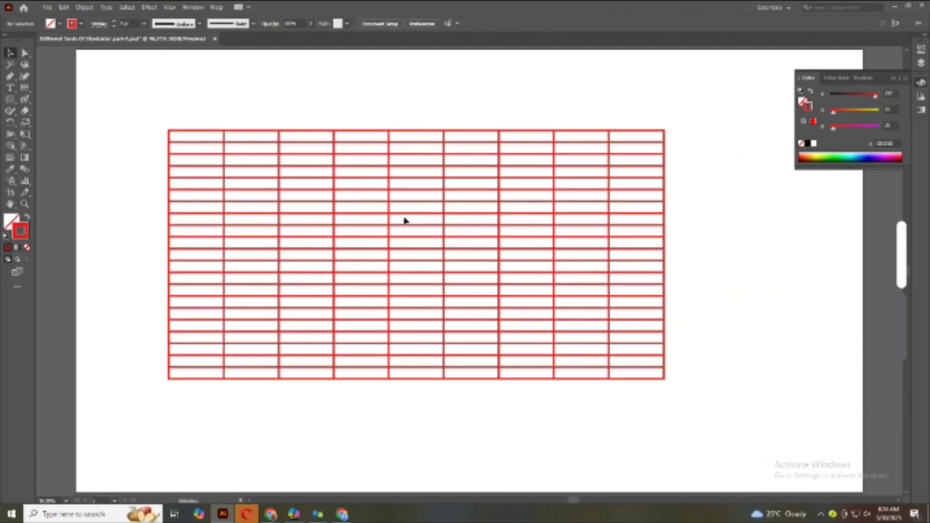
pyautogui.click(23, 92)
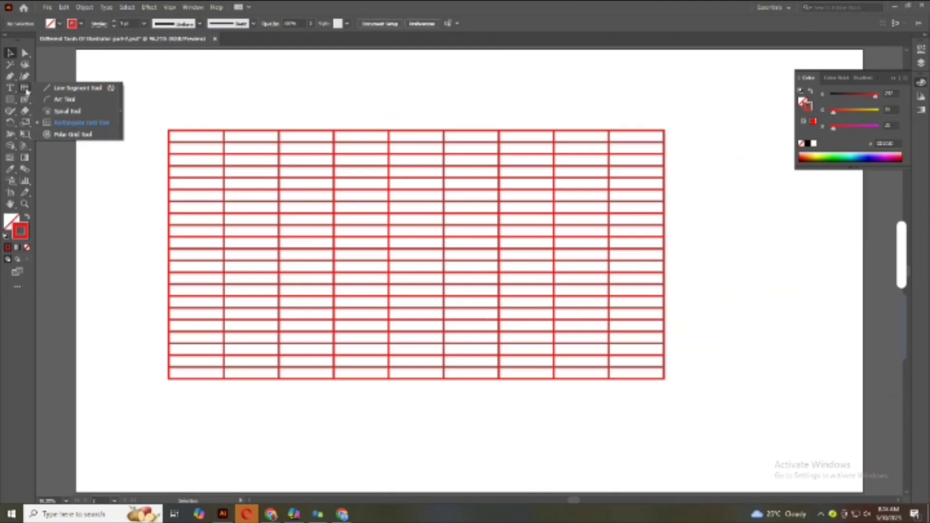
pyautogui.click(70, 135)
pyautogui.click(10, 53)
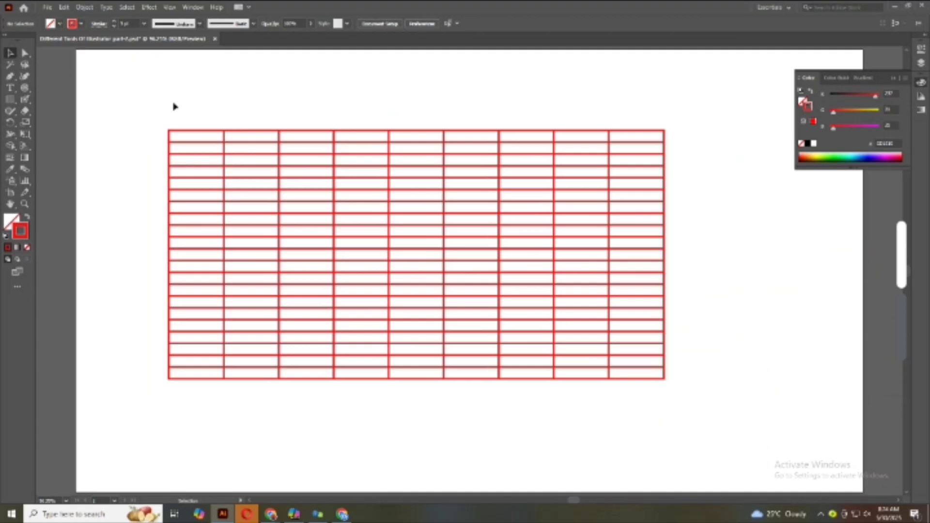
pyautogui.moveTo(168, 94); pyautogui.dragTo(638, 416)
pyautogui.press('Delete')
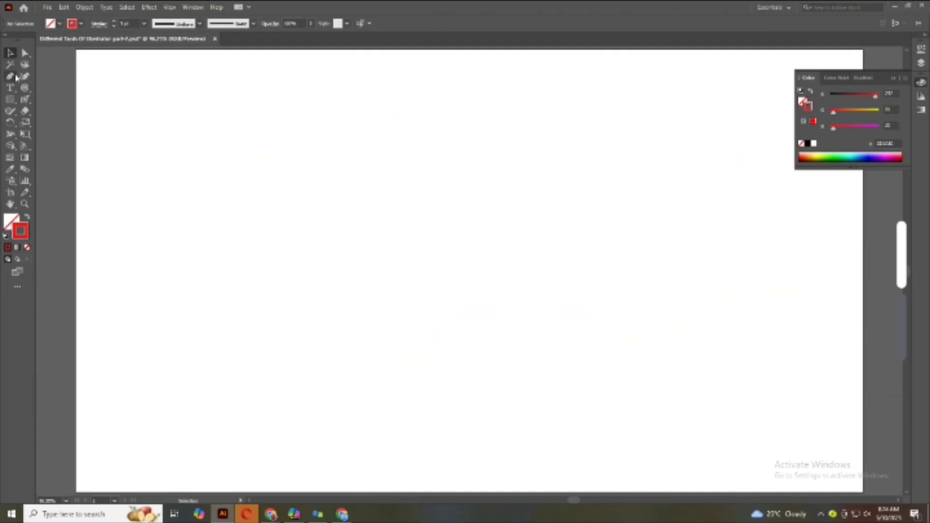
# Create a polar grid near the artboard's centre with 12 concentric and 12 radial dividers, keeping the default 100 px width and height.
pyautogui.moveTo(25, 88); pyautogui.dragTo(93, 132)
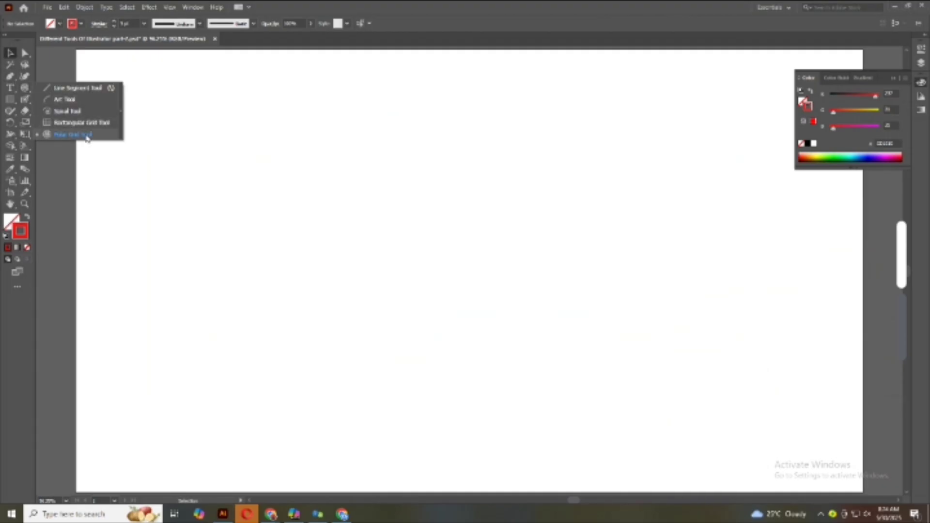
pyautogui.click(87, 137)
pyautogui.click(440, 244)
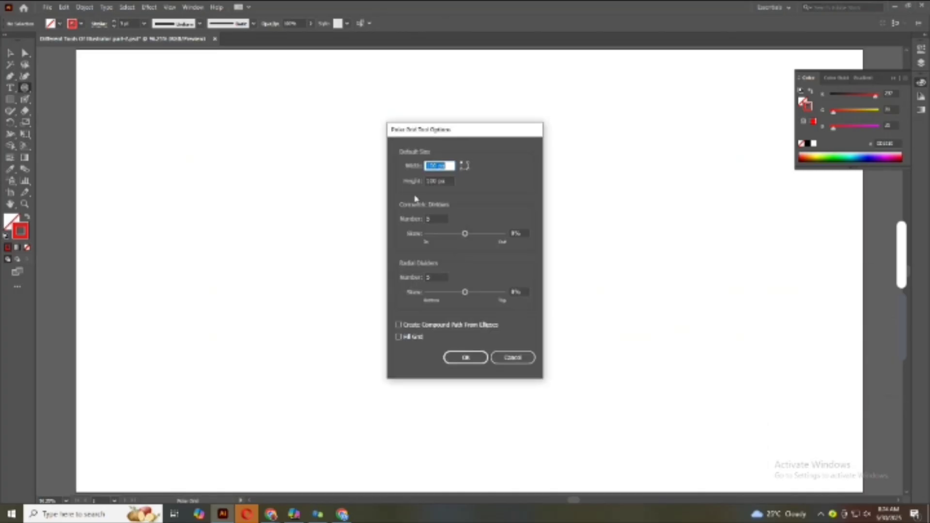
pyautogui.doubleClick(436, 219)
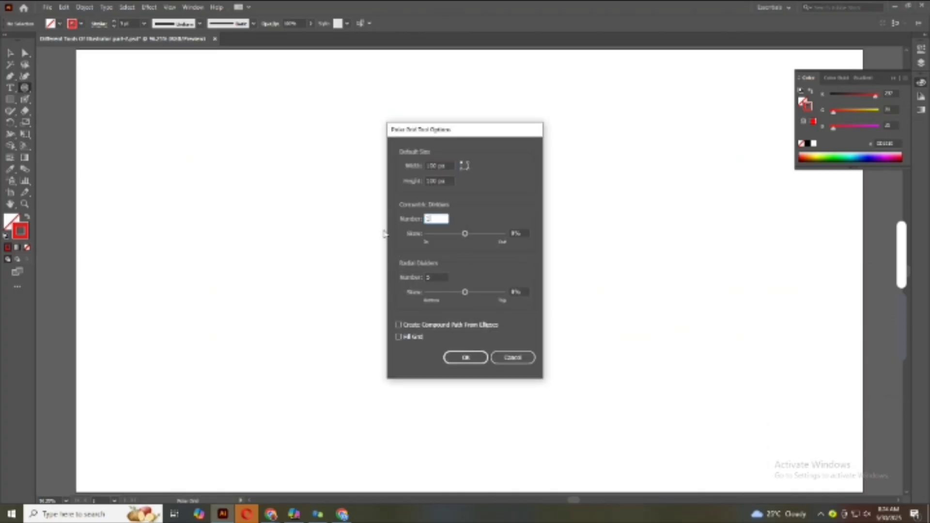
pyautogui.write('10')
pyautogui.doubleClick(430, 277)
pyautogui.write('8')
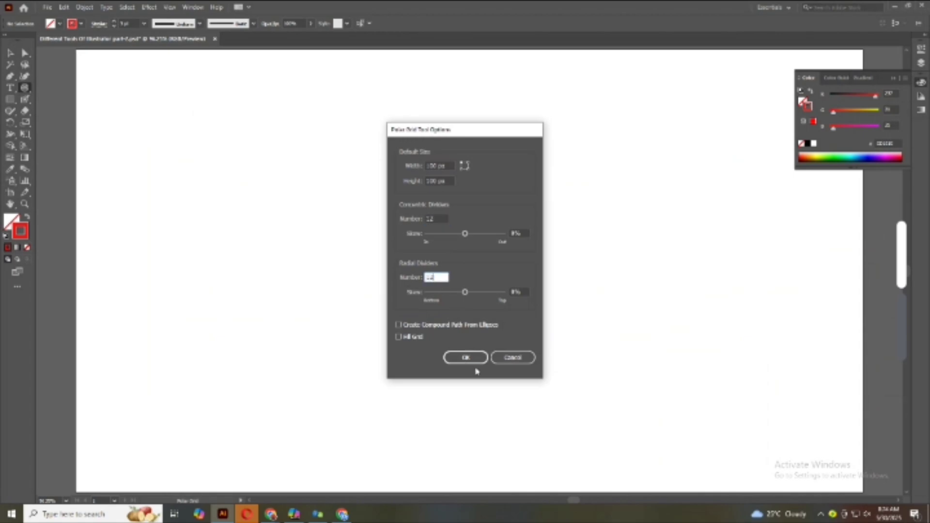
pyautogui.click(467, 357)
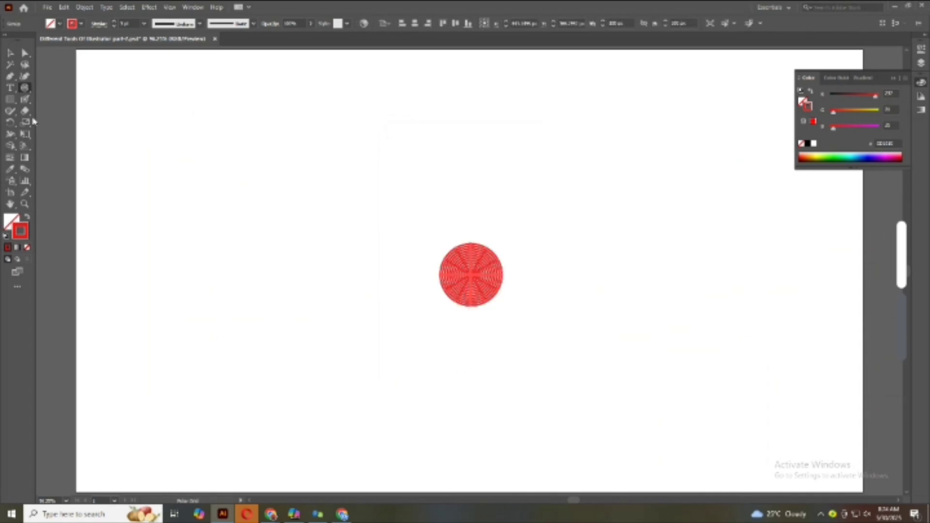
# Enlarge the polar grid proportionally from its centre to about 485 px across and deselect it.
pyautogui.rightClick(26, 91)
pyautogui.press('v')
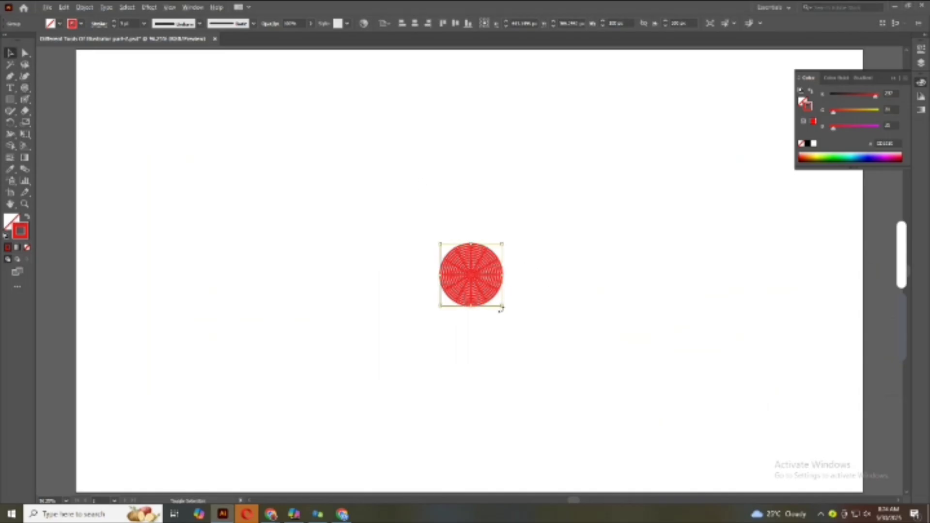
pyautogui.moveTo(502, 308); pyautogui.dragTo(662, 400)
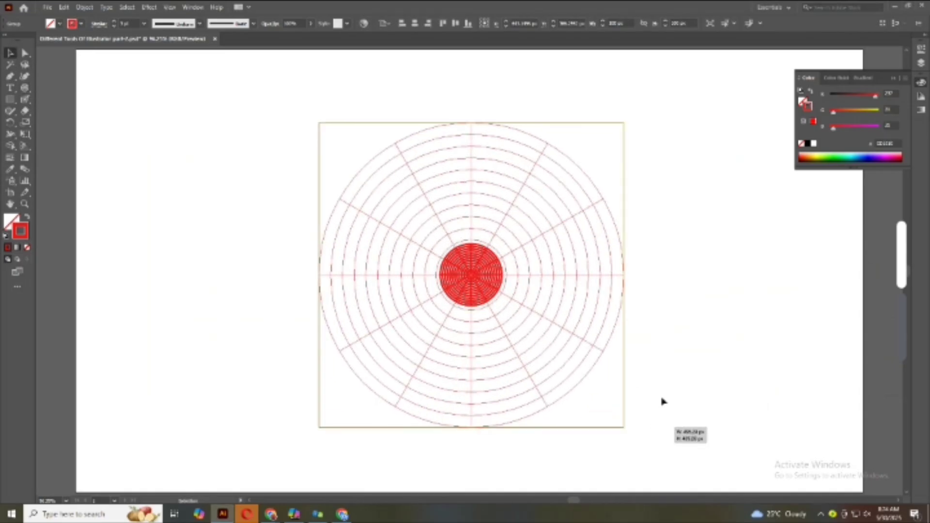
pyautogui.click(615, 298)
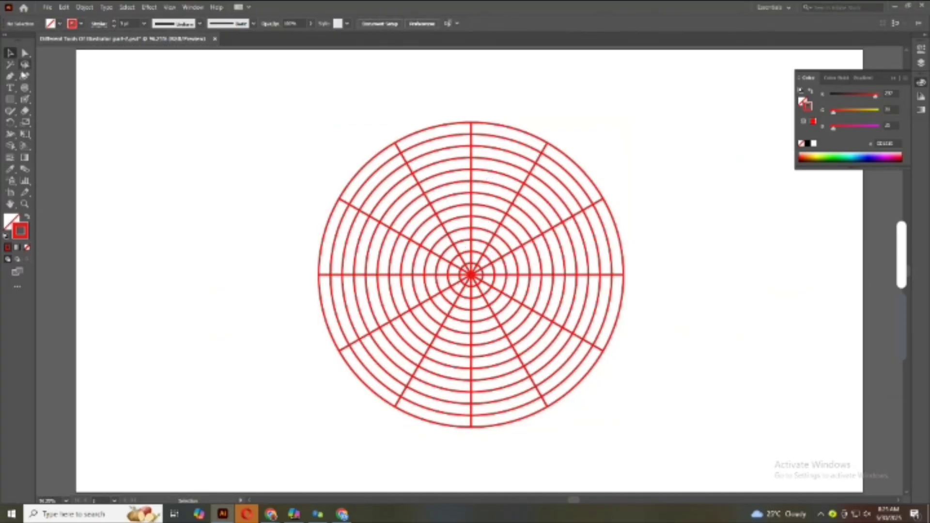
# Select the enlarged polar grid and delete it from the artboard.
pyautogui.click(25, 87)
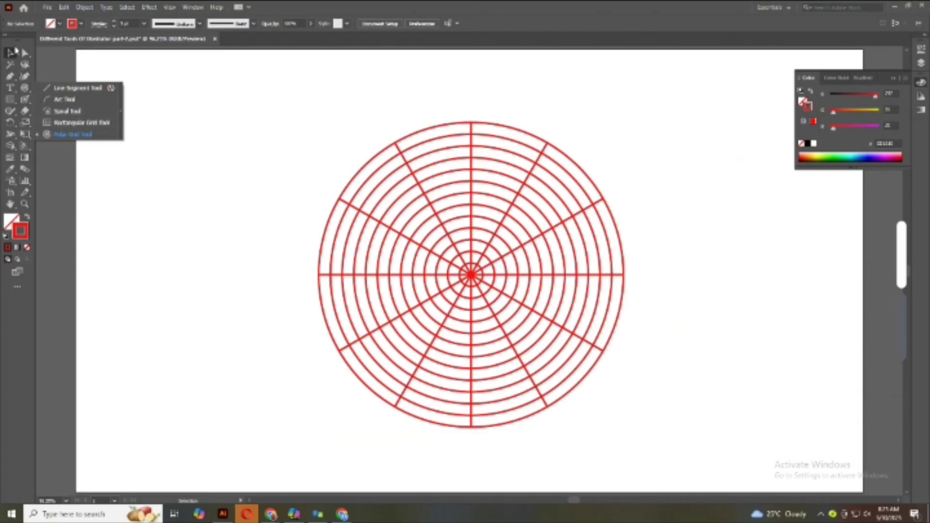
pyautogui.click(10, 53)
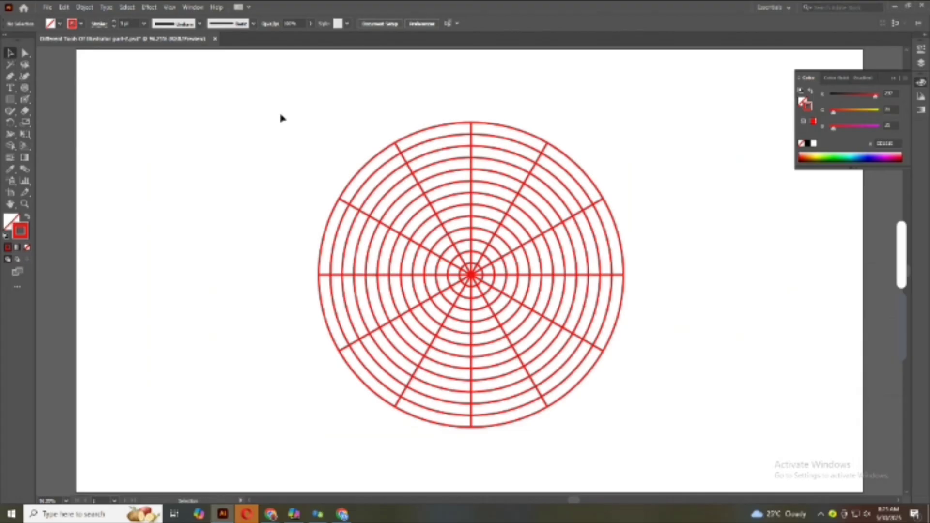
pyautogui.moveTo(280, 116); pyautogui.dragTo(650, 357)
pyautogui.press('Delete')
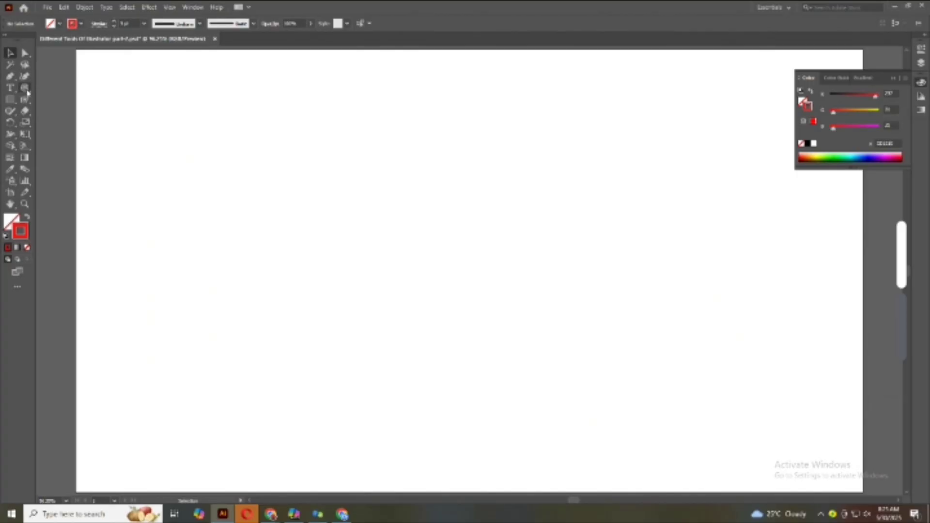
# Draw two polar grids freehand with the Polar Grid tool, one near the artboard's centre and one to its left.
pyautogui.click(25, 87)
pyautogui.click(83, 136)
pyautogui.moveTo(421, 199); pyautogui.dragTo(597, 364)
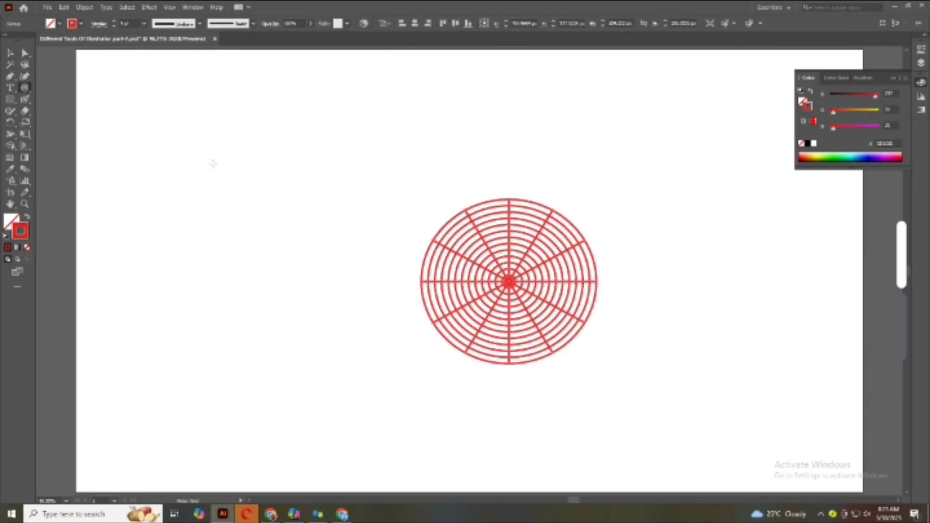
pyautogui.moveTo(212, 164); pyautogui.dragTo(372, 335)
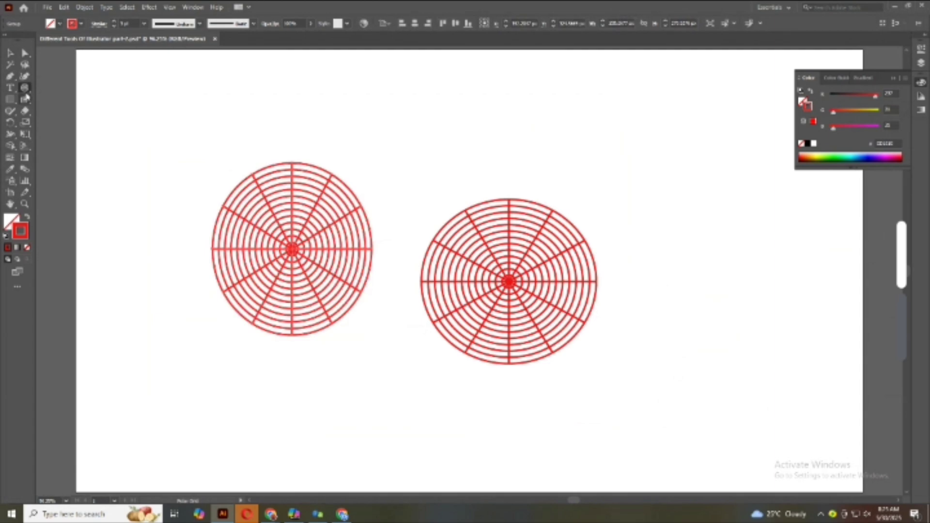
# Set the polar grid to 5 radial dividers and fewer concentric dividers, and draw a third, smaller grid right of the other two.
pyautogui.click(25, 89)
pyautogui.doubleClick(25, 88)
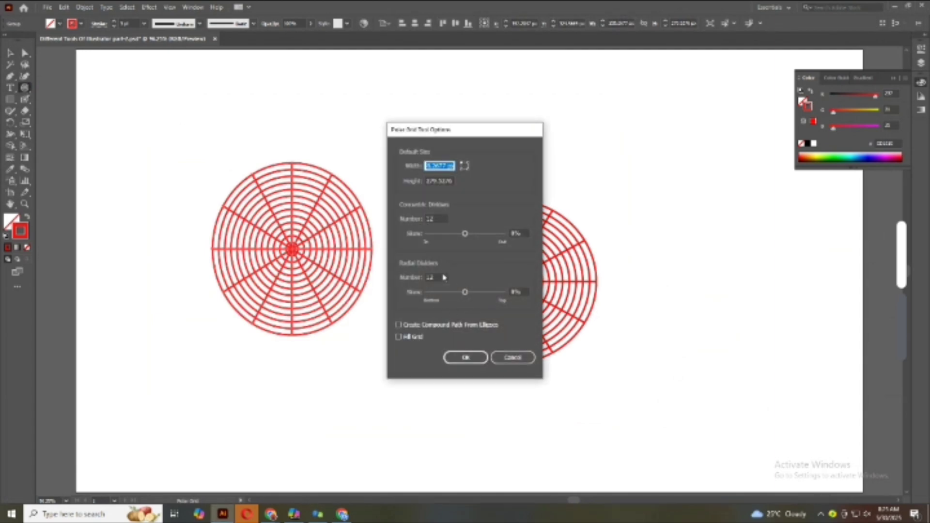
pyautogui.moveTo(444, 277); pyautogui.dragTo(411, 278)
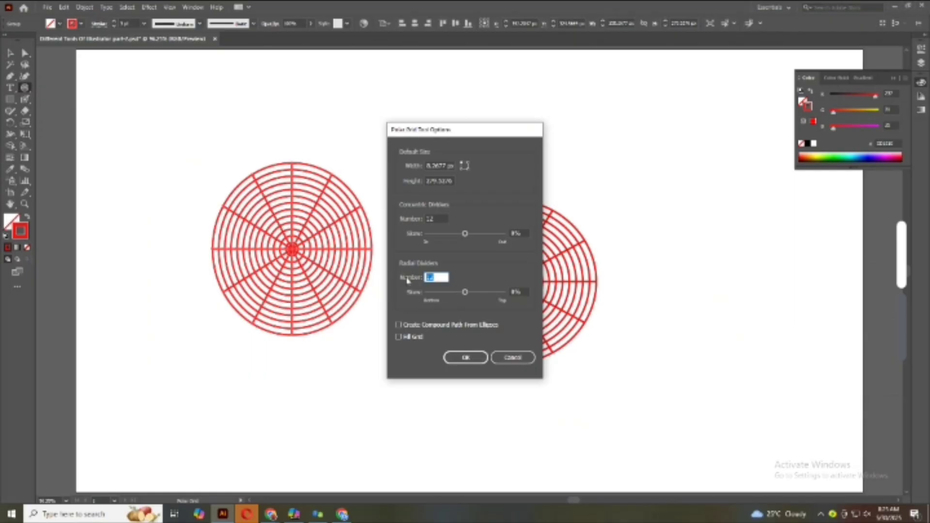
pyautogui.write('5')
pyautogui.moveTo(444, 219); pyautogui.dragTo(375, 218)
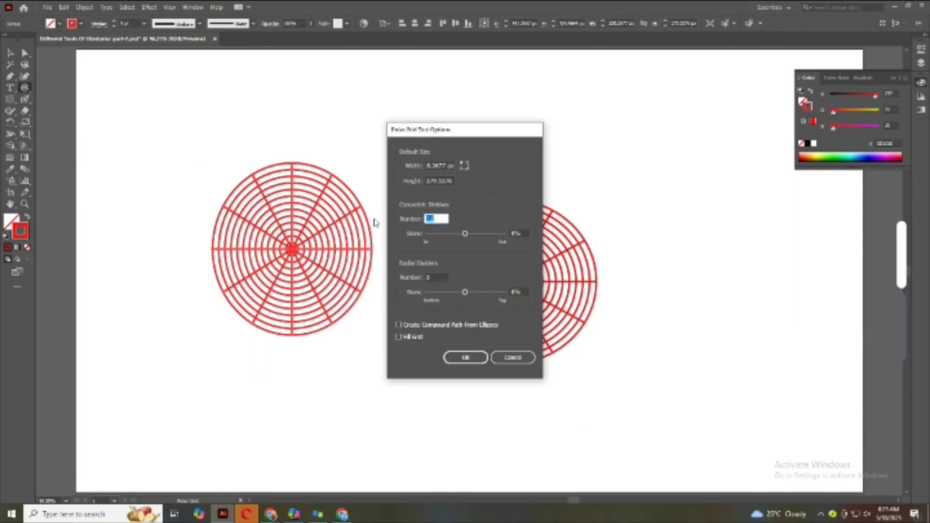
pyautogui.click(465, 357)
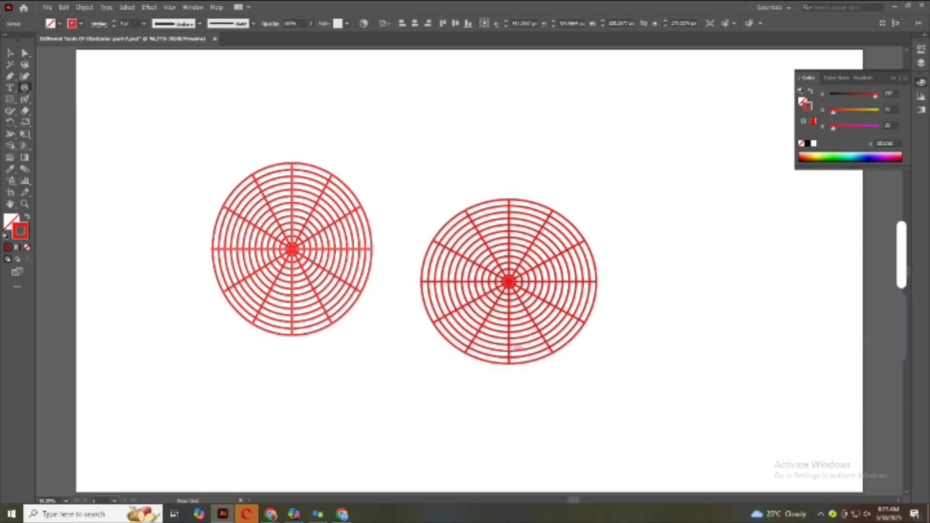
pyautogui.moveTo(628, 183); pyautogui.dragTo(762, 326)
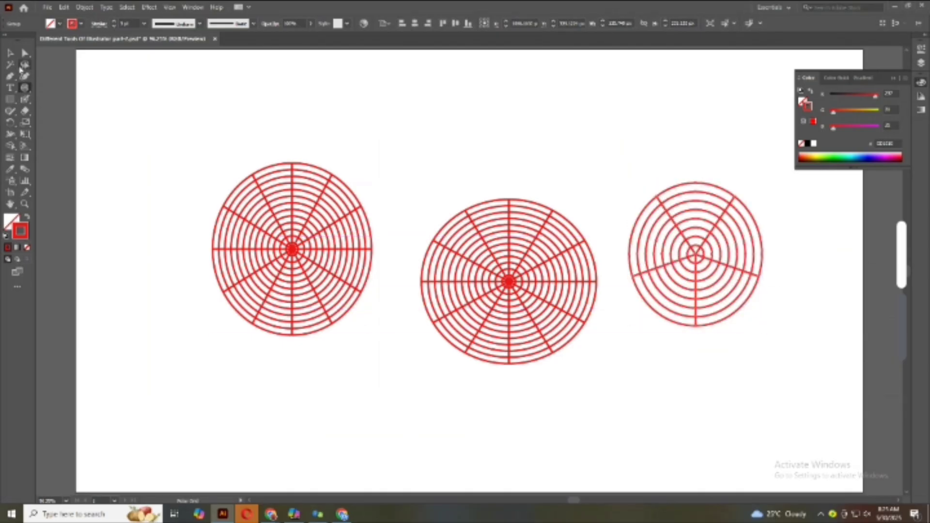
# Select all three polar grids together and delete them, clearing the artboard.
pyautogui.click(10, 53)
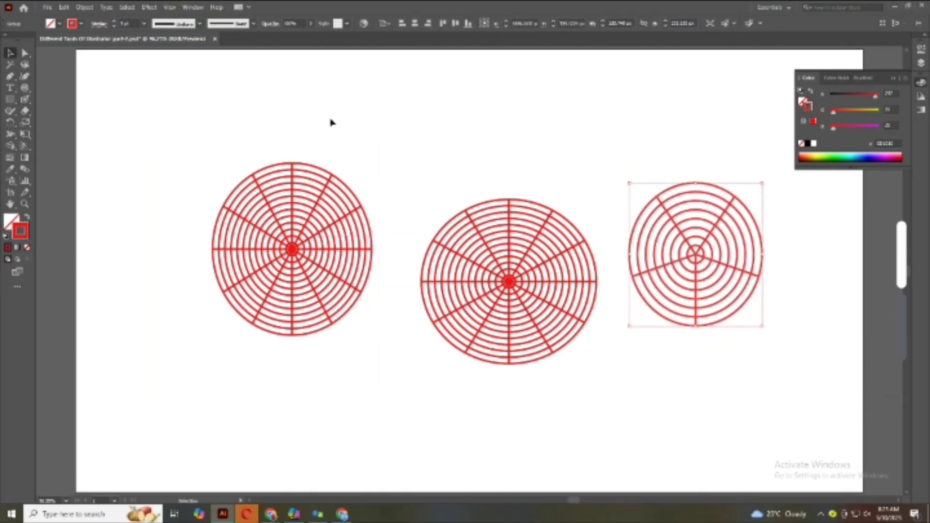
pyautogui.moveTo(272, 130); pyautogui.dragTo(856, 449)
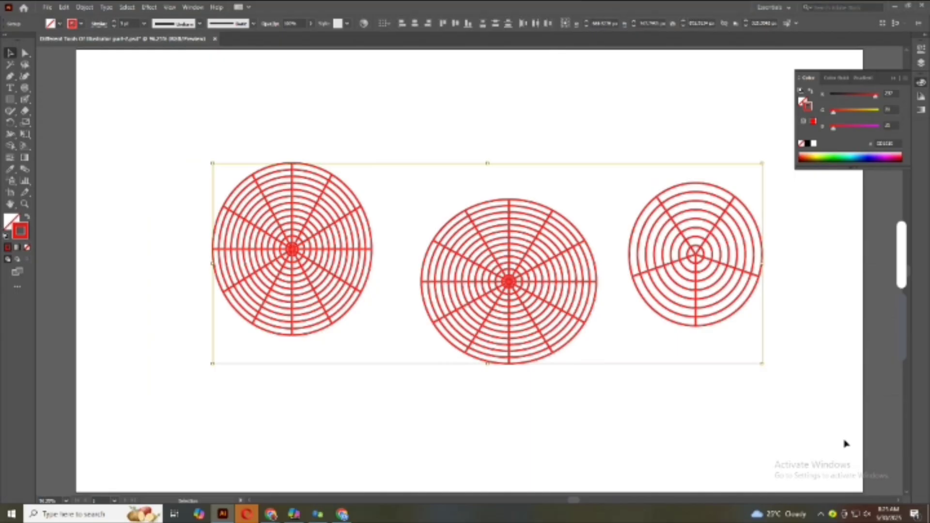
pyautogui.press('Delete')
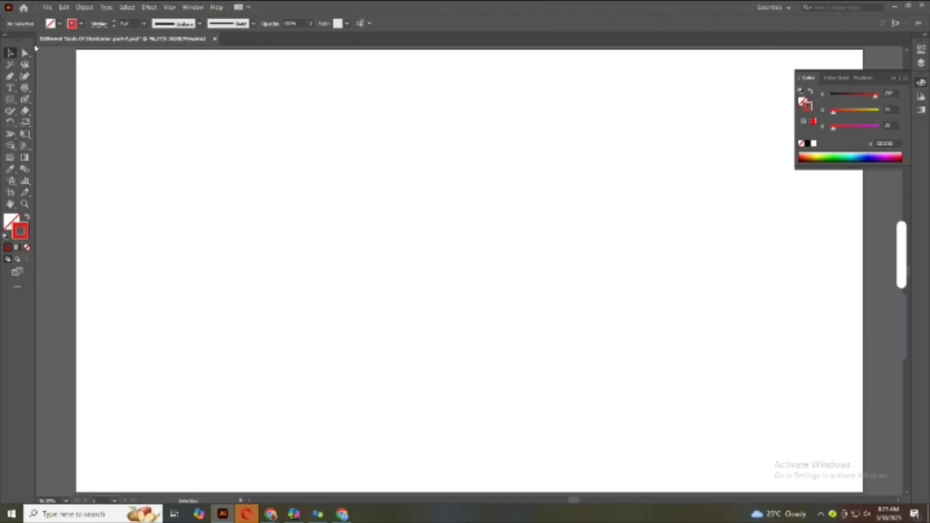
pyautogui.click(26, 89)
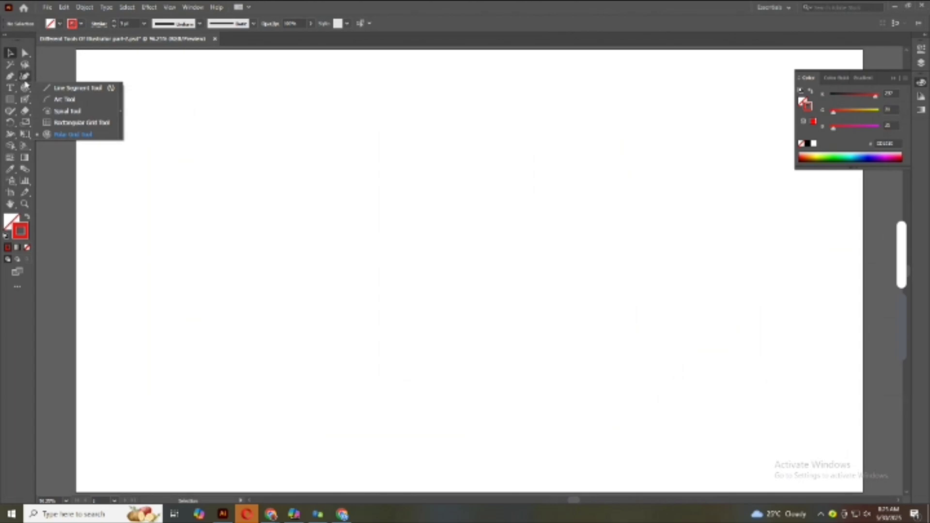
pyautogui.click(26, 89)
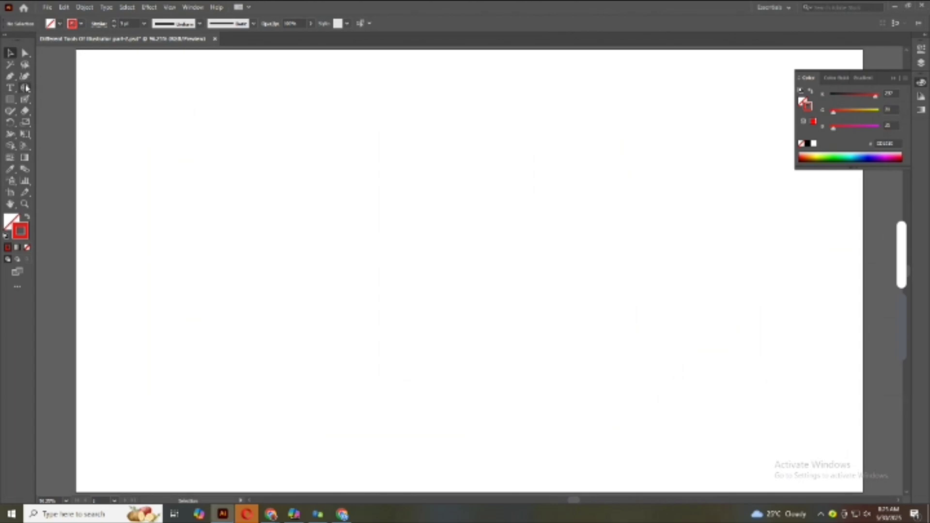